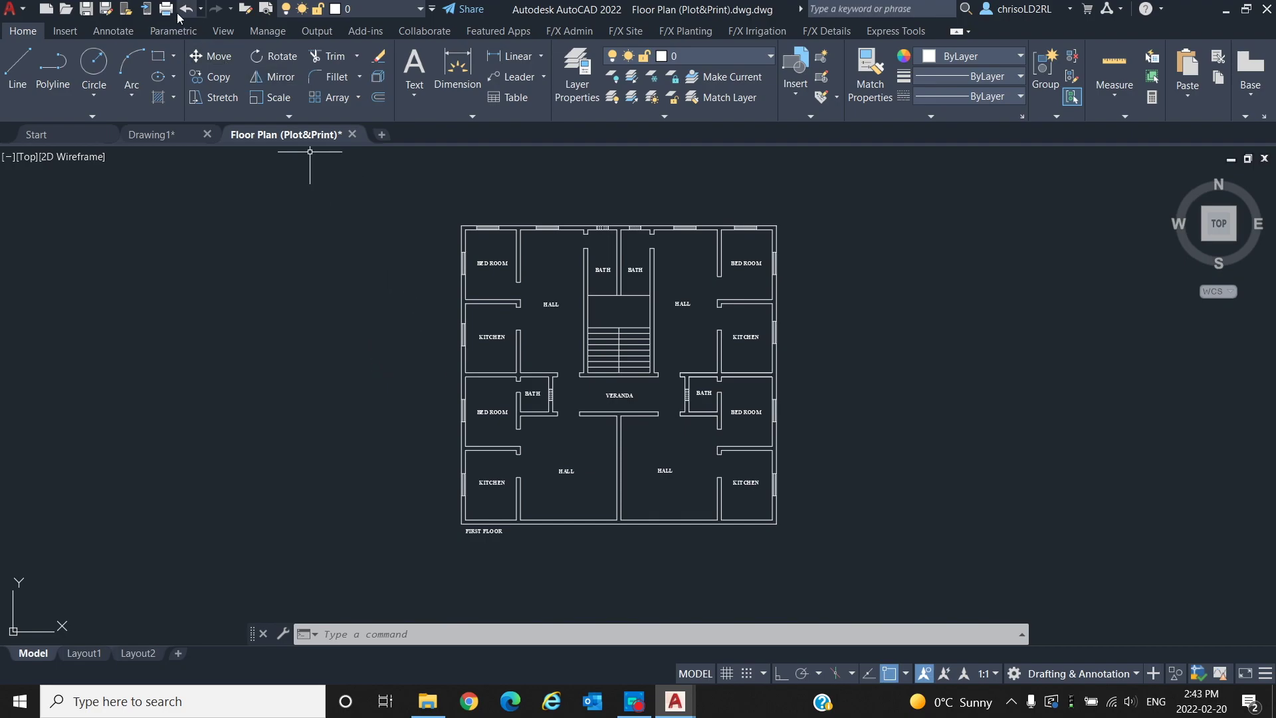
# Open the Plot - Model dialog for the Floor Plan drawing from the application menu's Print options
pyautogui.click(24, 16)
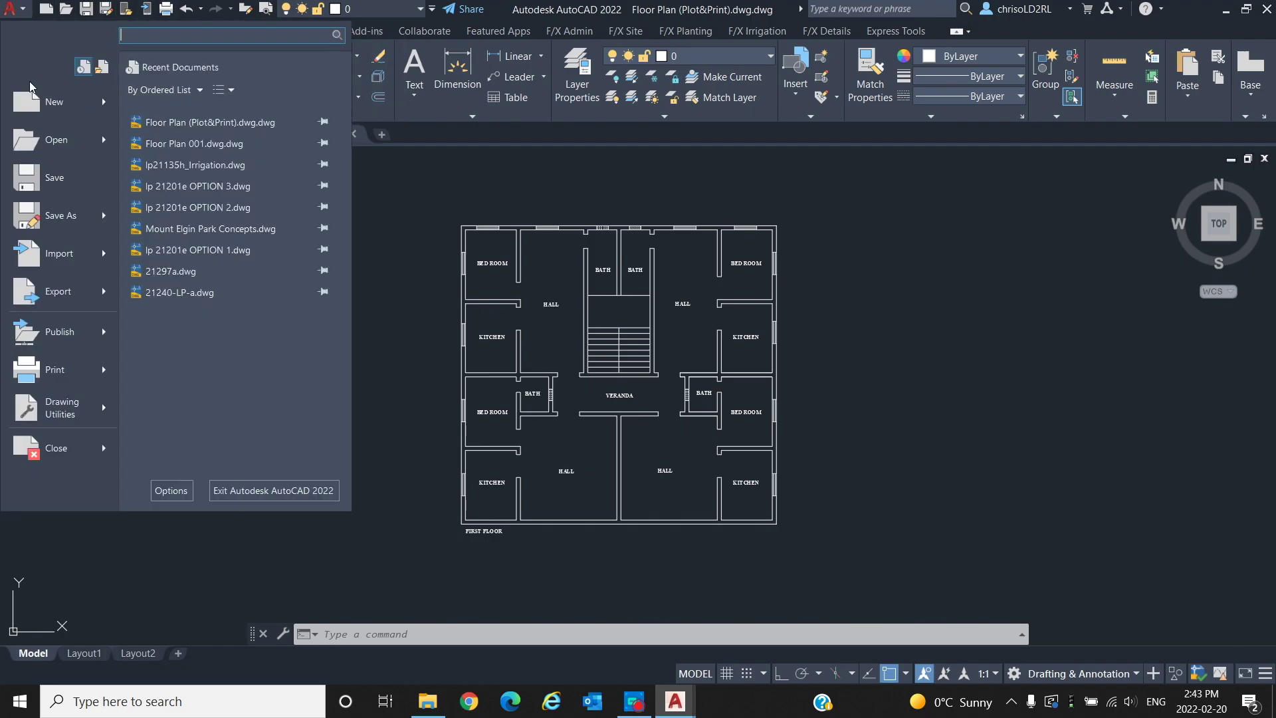
pyautogui.moveTo(58, 365)
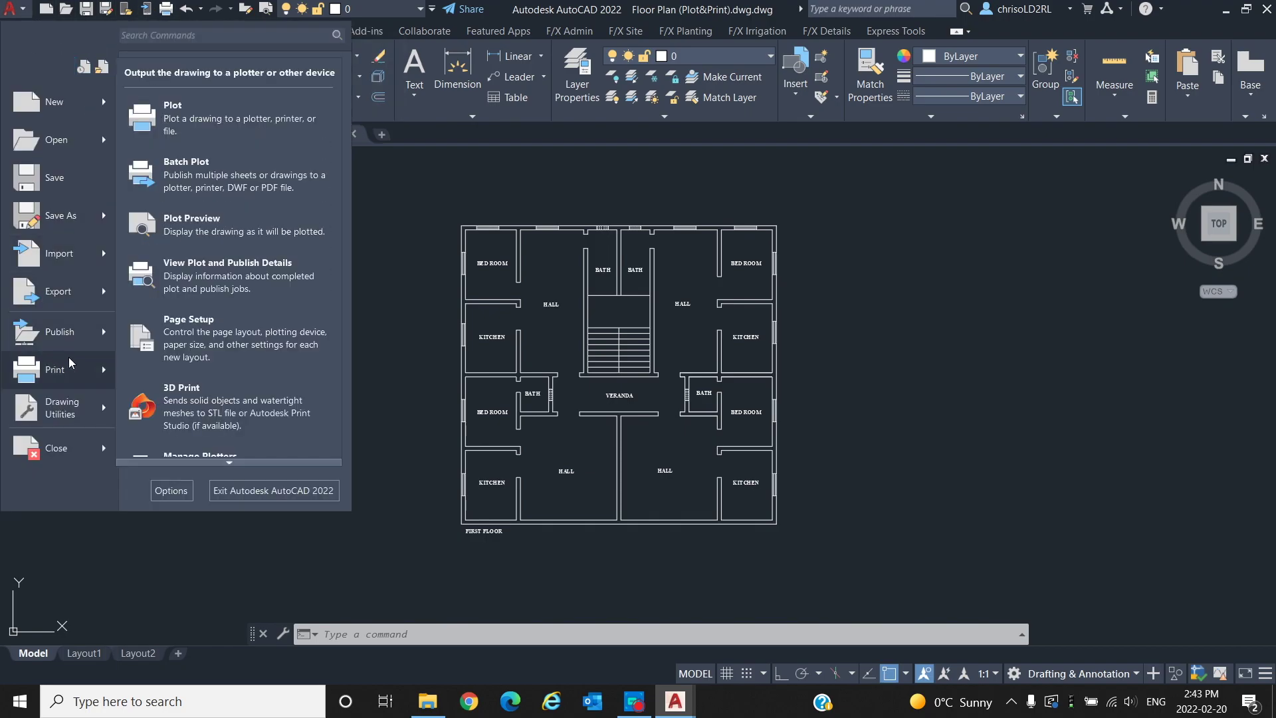
pyautogui.click(190, 125)
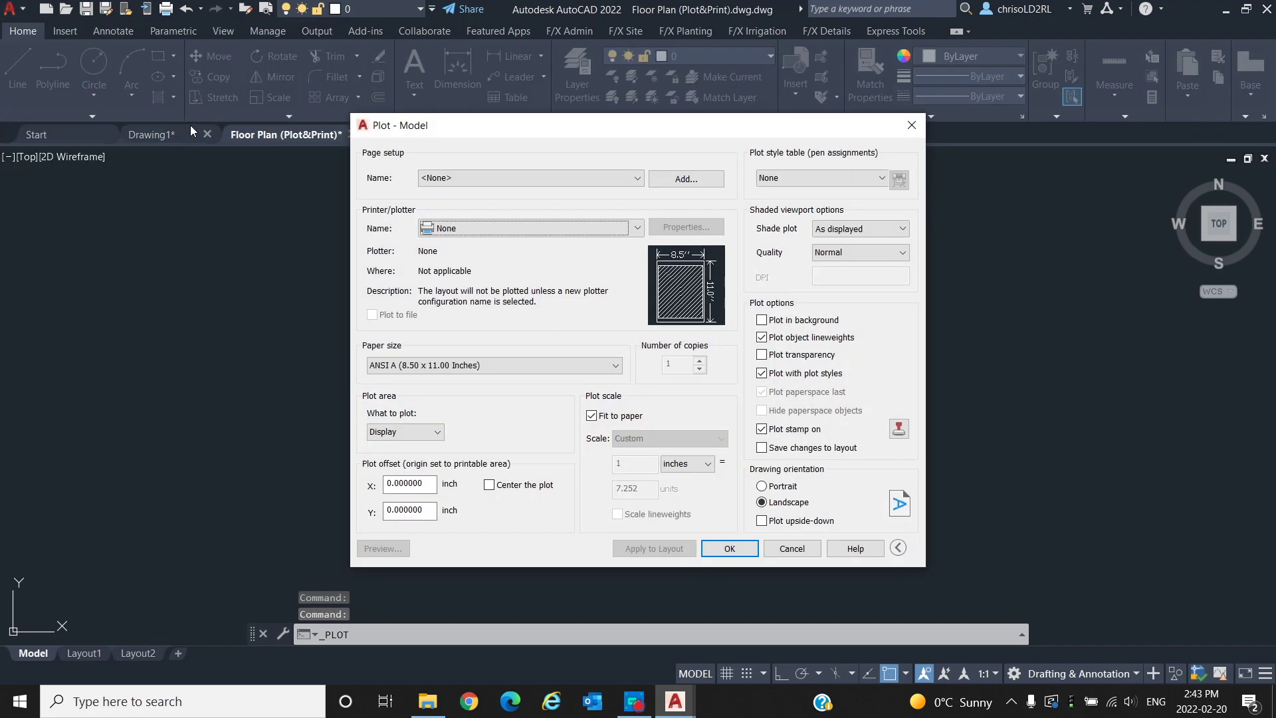
# Set the plotter to DWG To PDF.pc3 and the paper size to ANSI B (11.00 x 17.00 Inches)
pyautogui.click(638, 229)
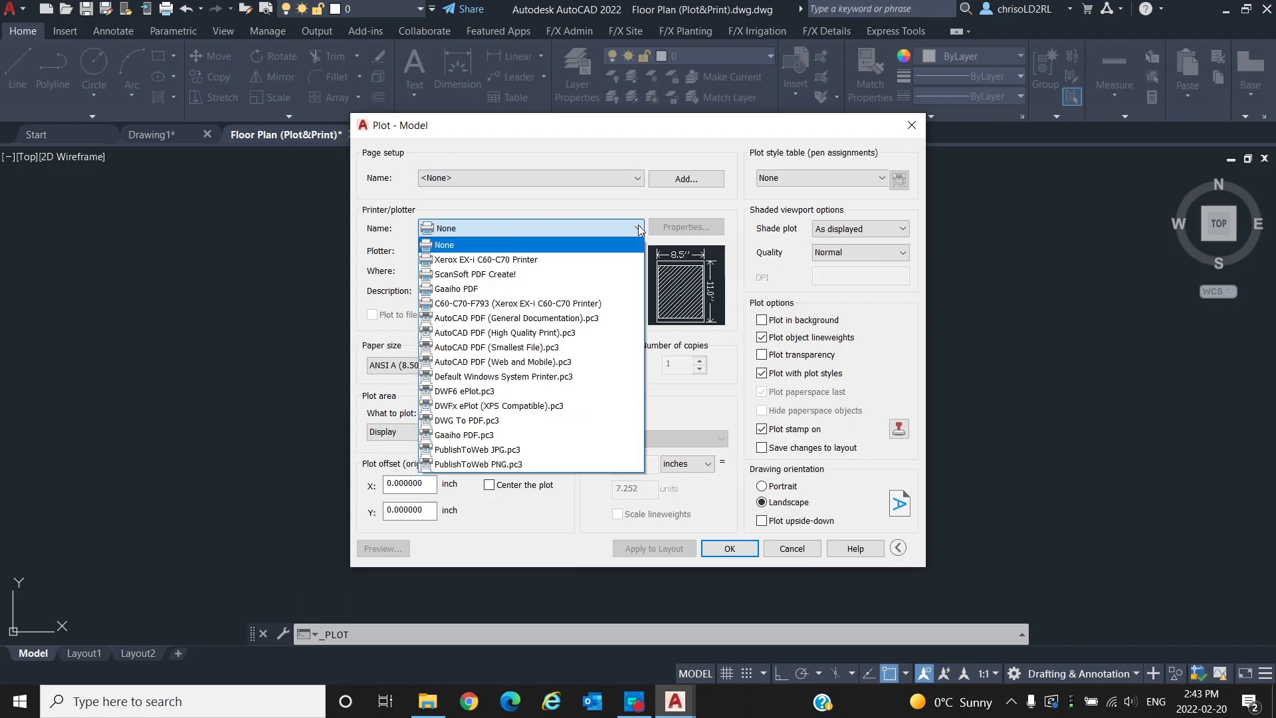
pyautogui.click(608, 421)
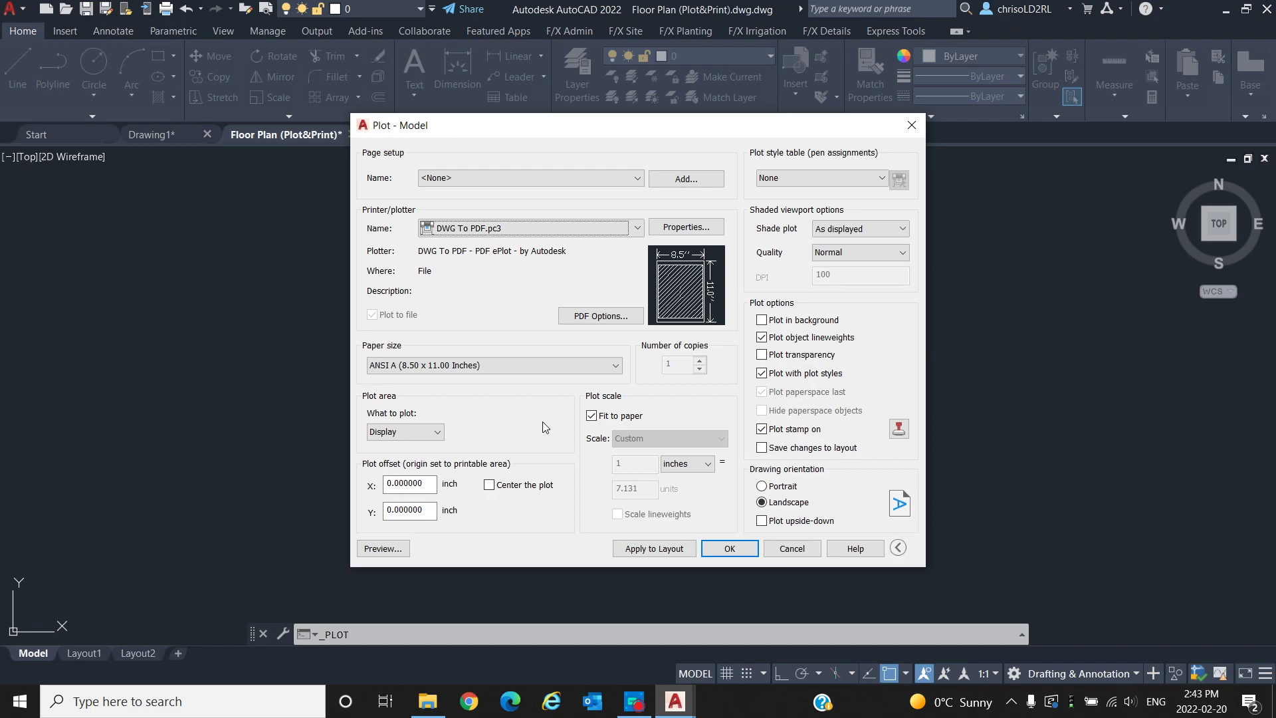
pyautogui.click(565, 366)
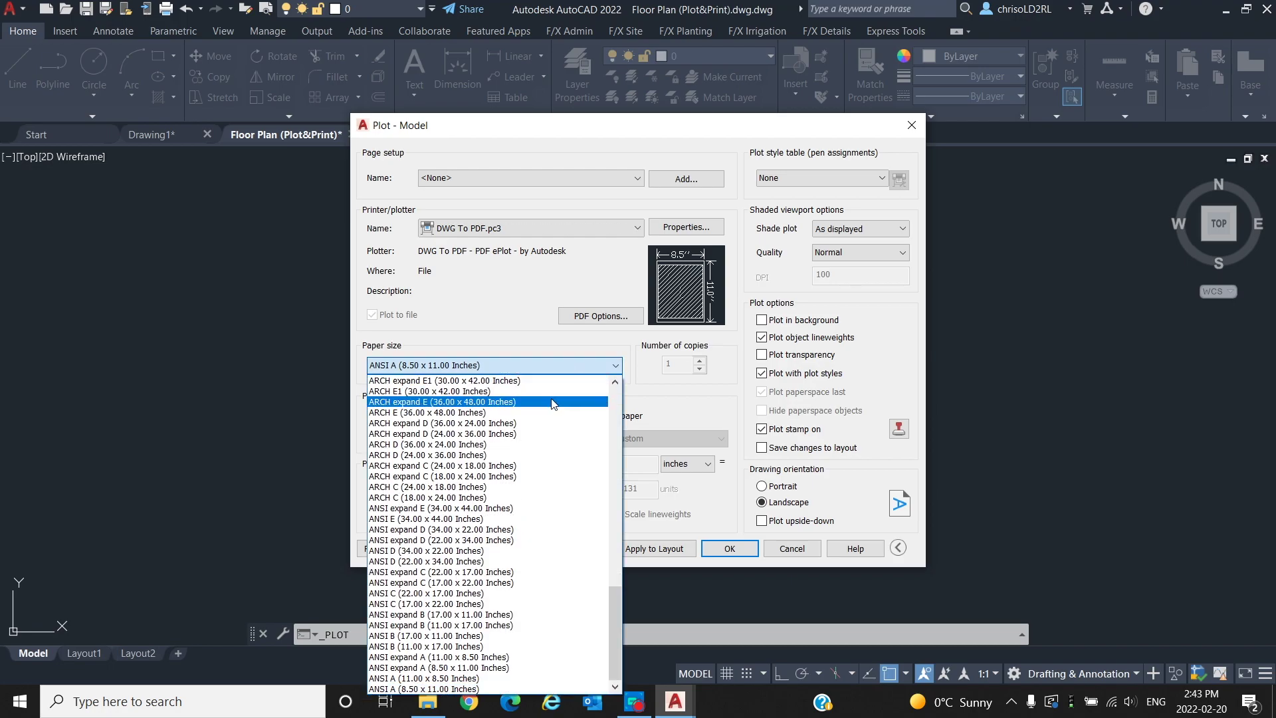
pyautogui.click(510, 646)
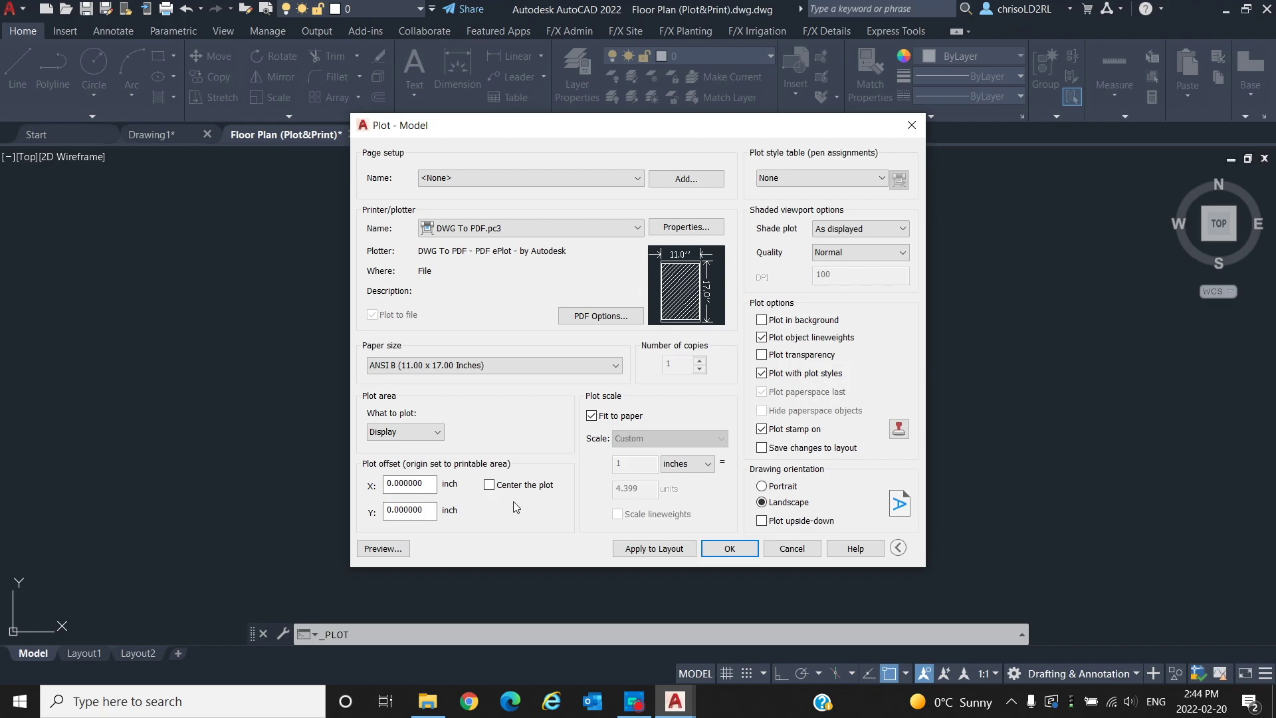
pyautogui.click(405, 431)
# Plot a window picked around the floor plan, centre it on the sheet, and preview the result
pyautogui.click(404, 481)
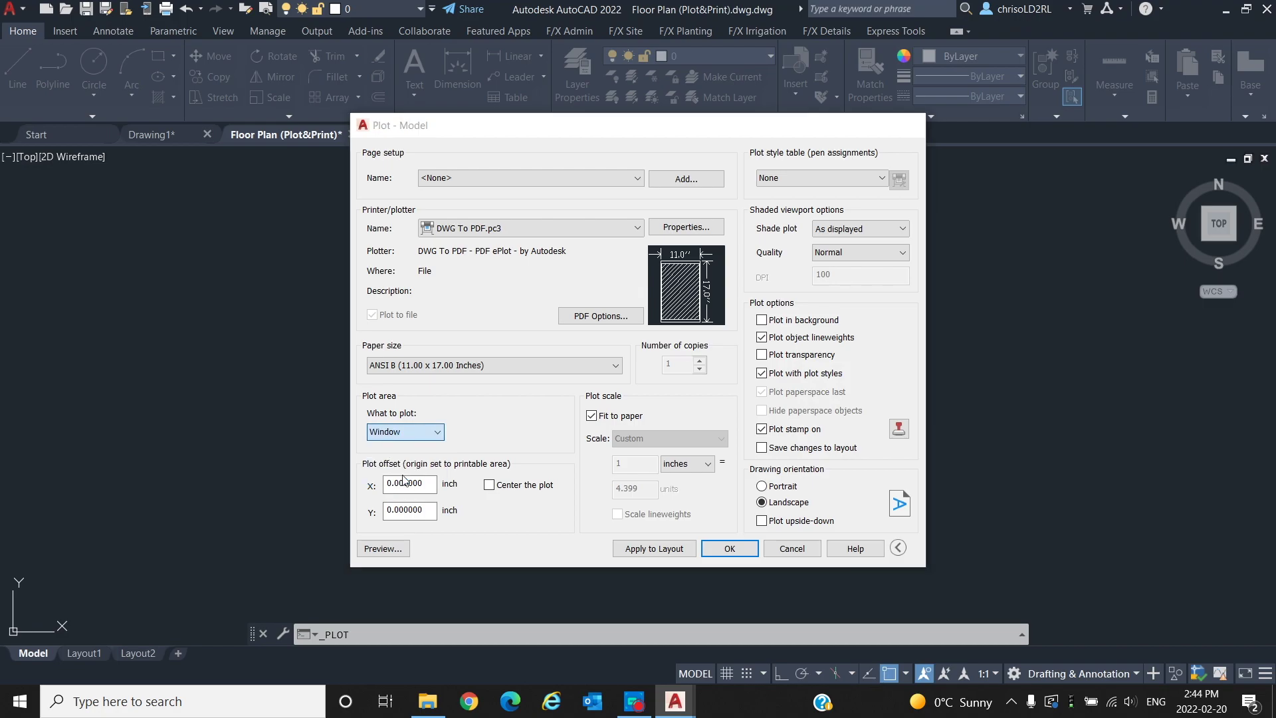
pyautogui.click(432, 205)
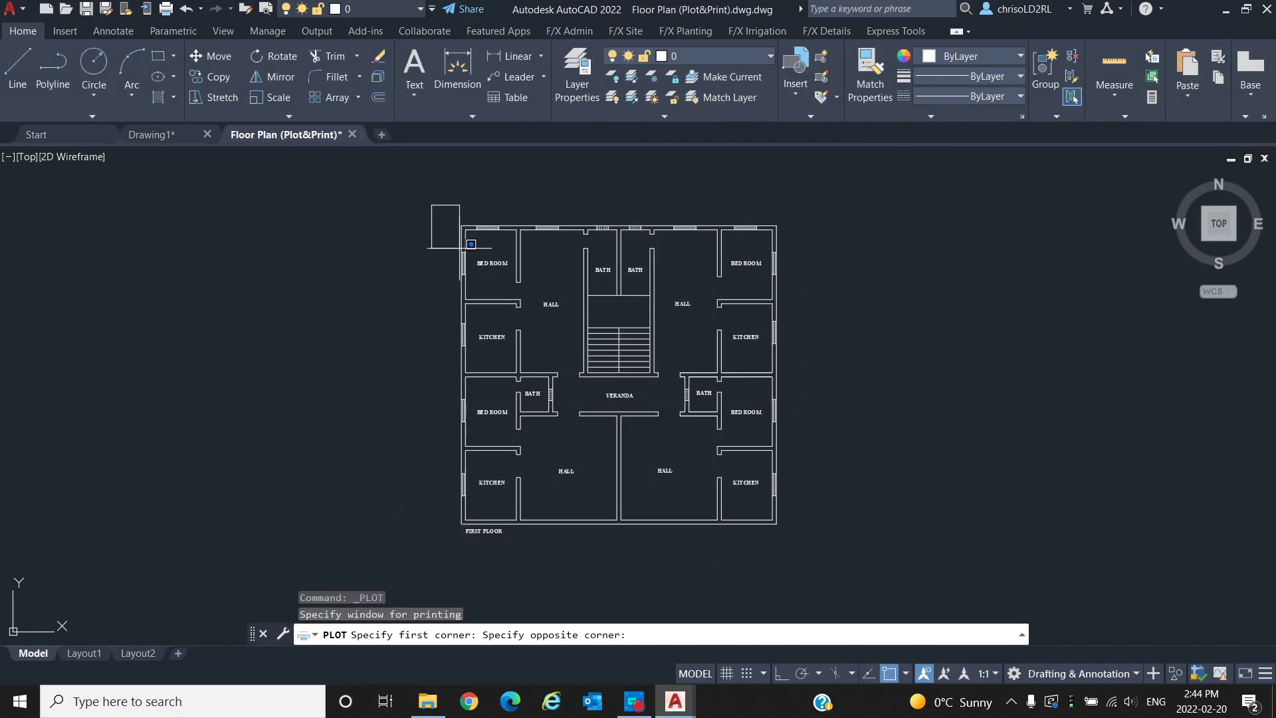
pyautogui.click(810, 545)
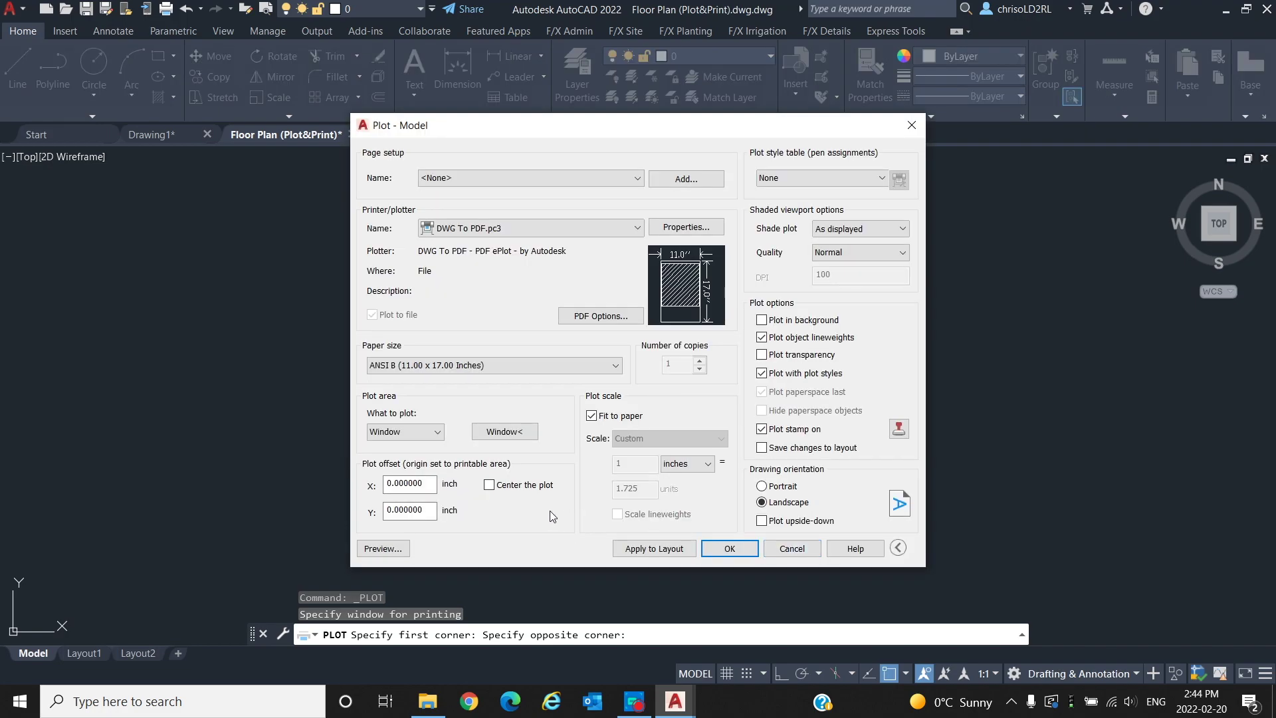
pyautogui.click(489, 486)
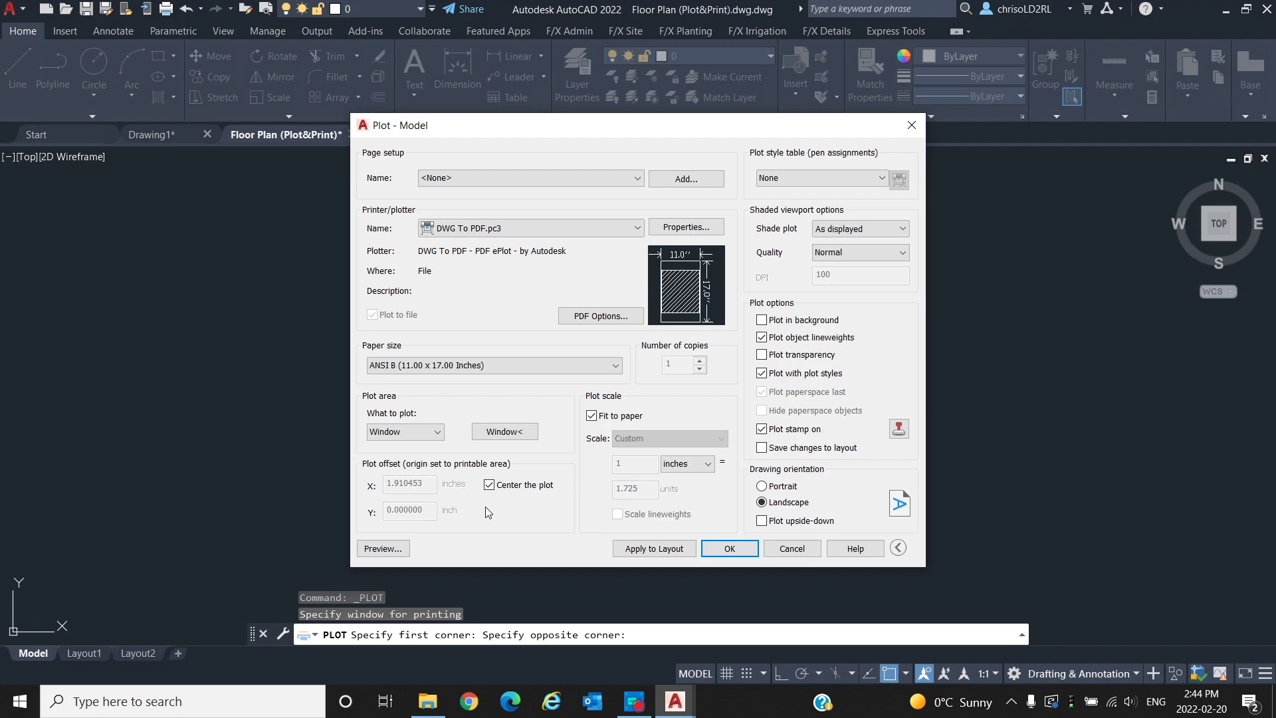
pyautogui.click(385, 549)
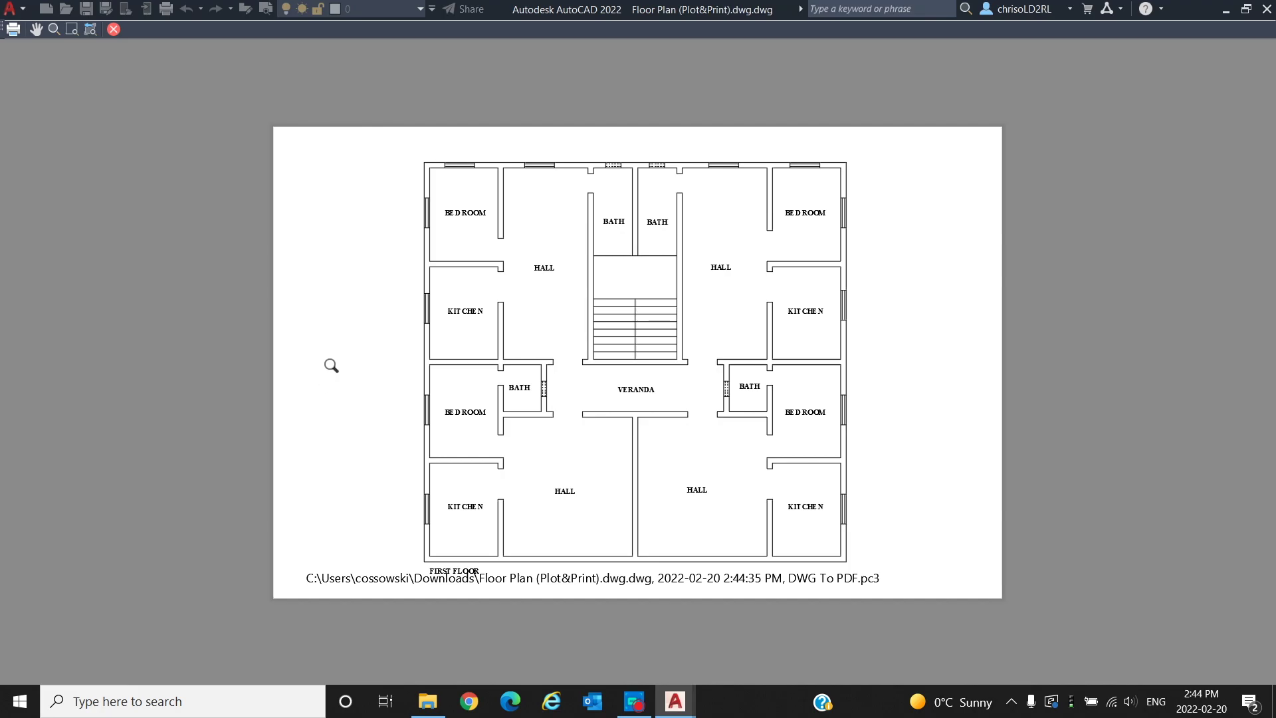
pyautogui.click(113, 28)
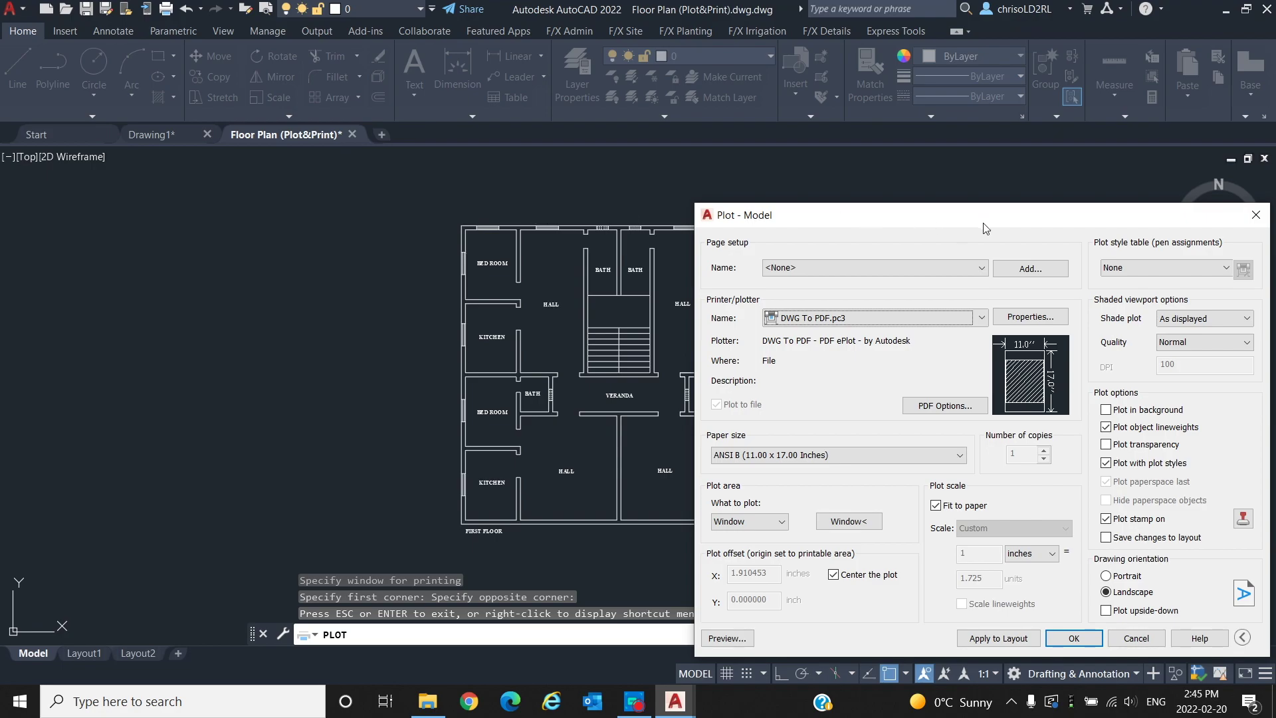
pyautogui.moveTo(1003, 224); pyautogui.dragTo(674, 179)
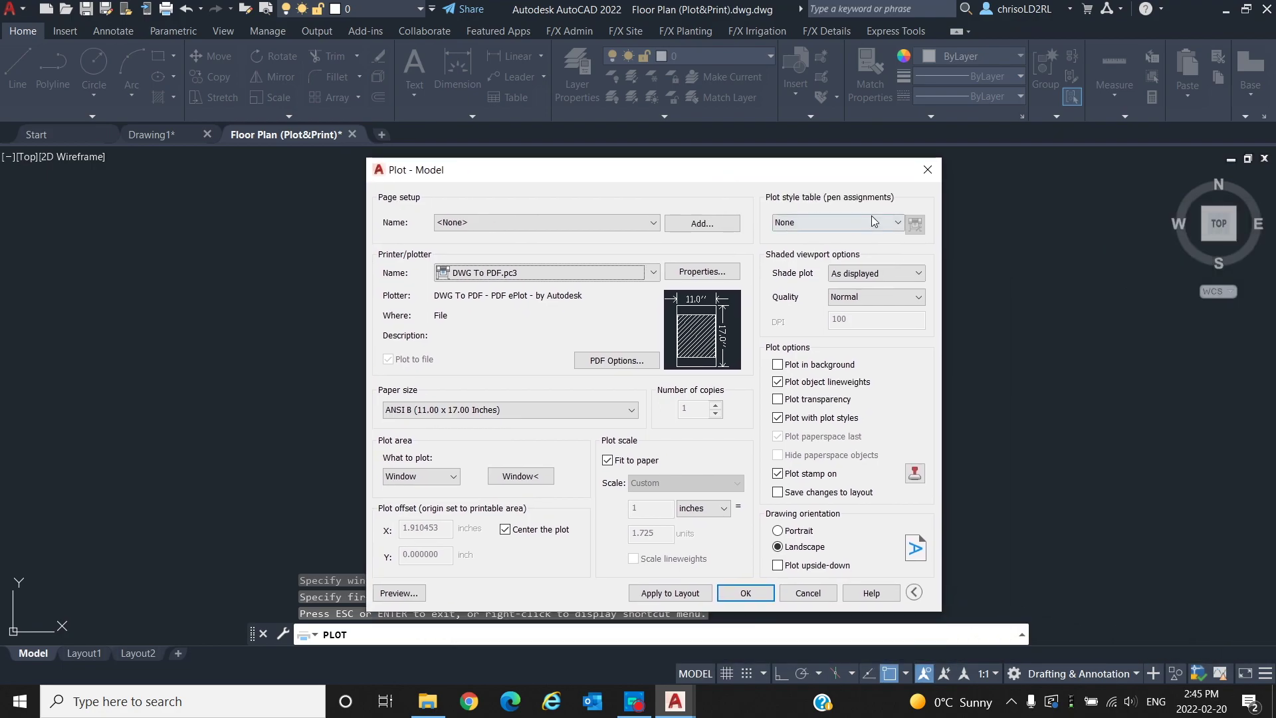
# Apply monochrome.ctb as the plot style table for this plot only, then open it for editing
pyautogui.click(898, 224)
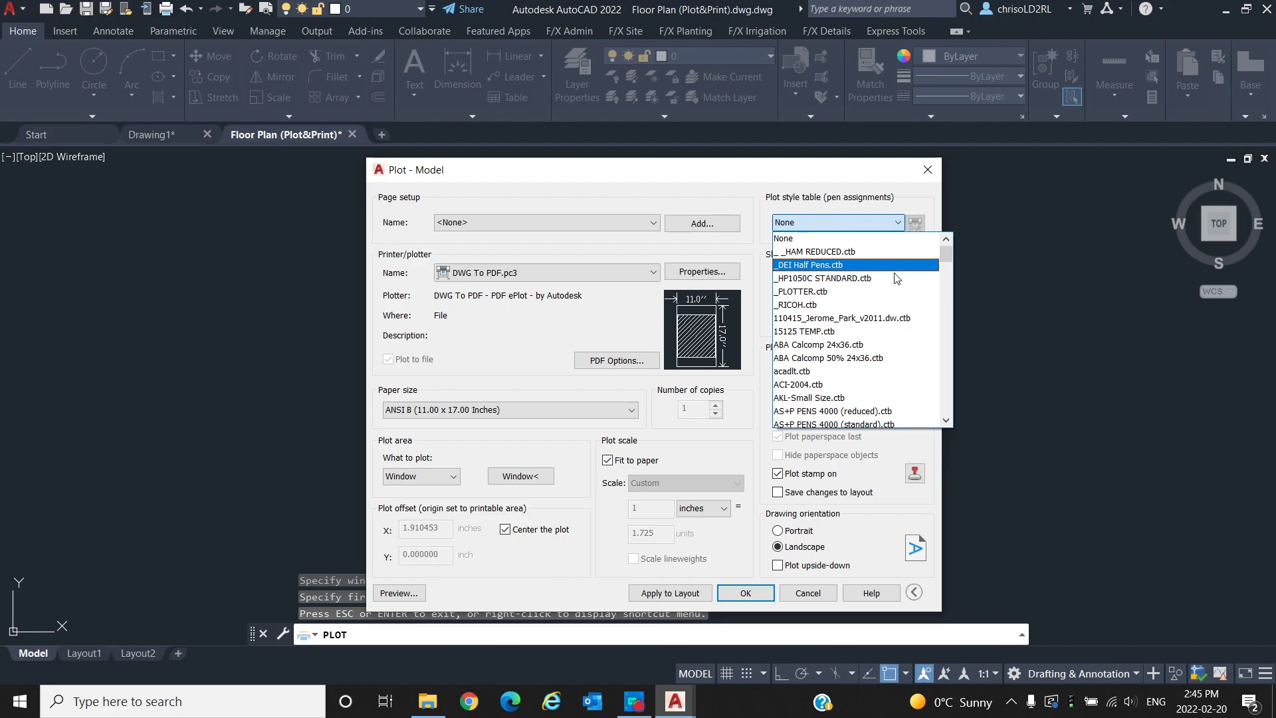
pyautogui.scroll(-1, 894, 295)
pyautogui.scroll(-15, 894, 295)
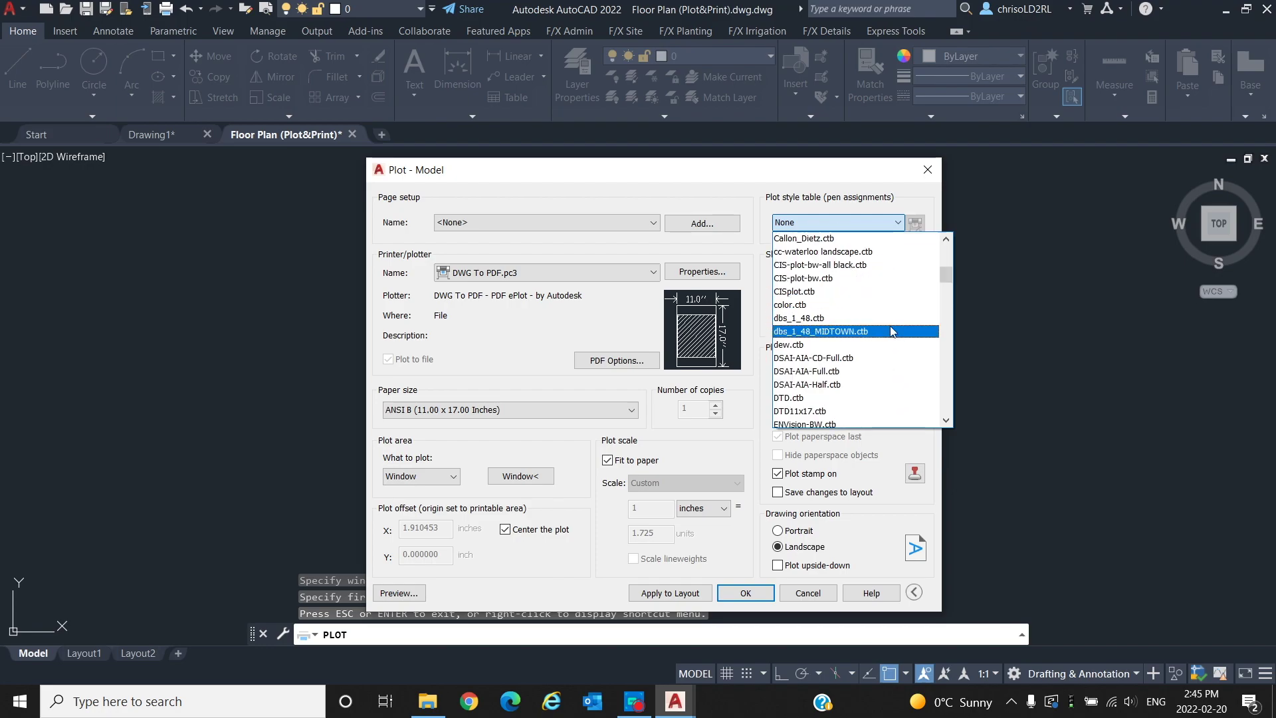
pyautogui.scroll(-20, 885, 336)
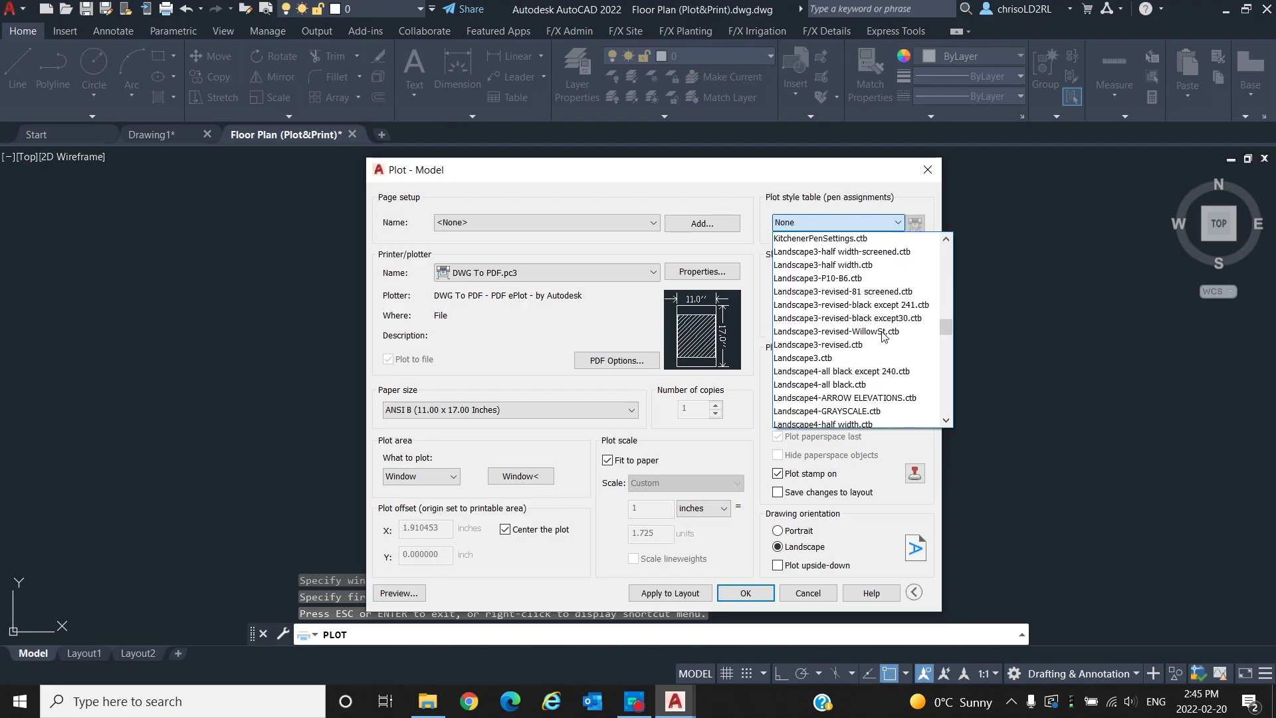
pyautogui.scroll(-2, 884, 336)
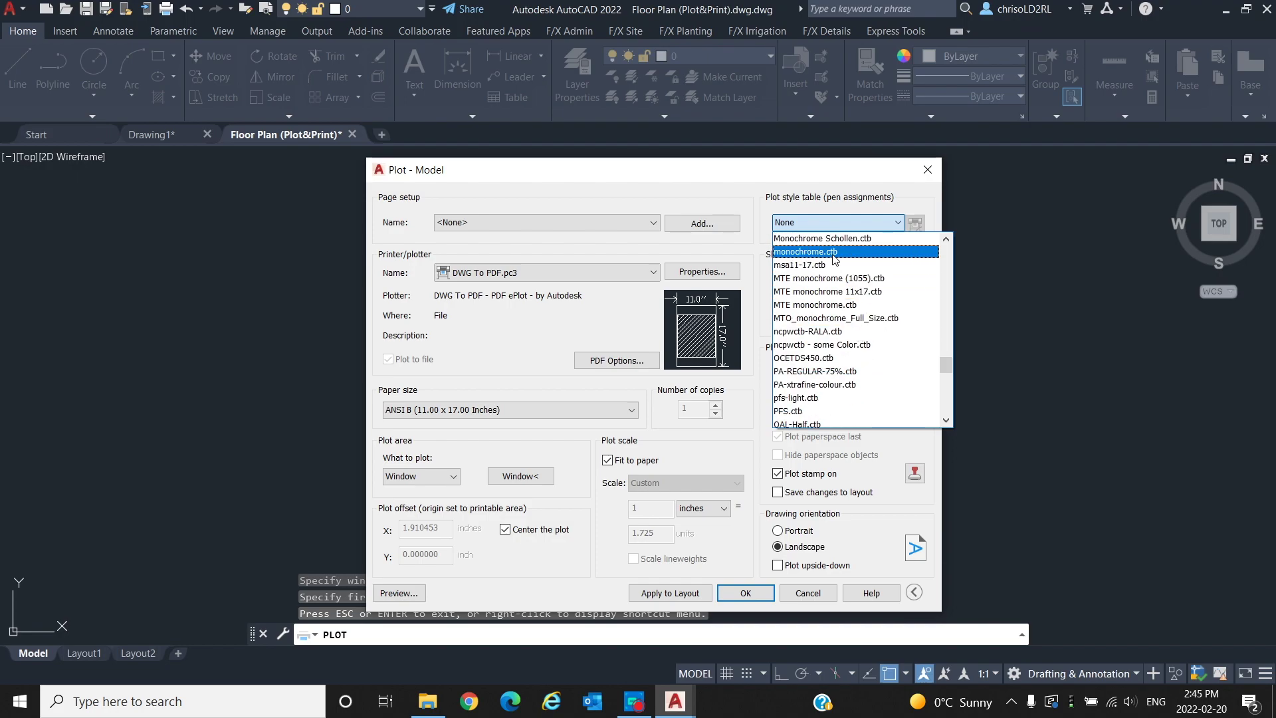
pyautogui.scroll(2, 835, 259)
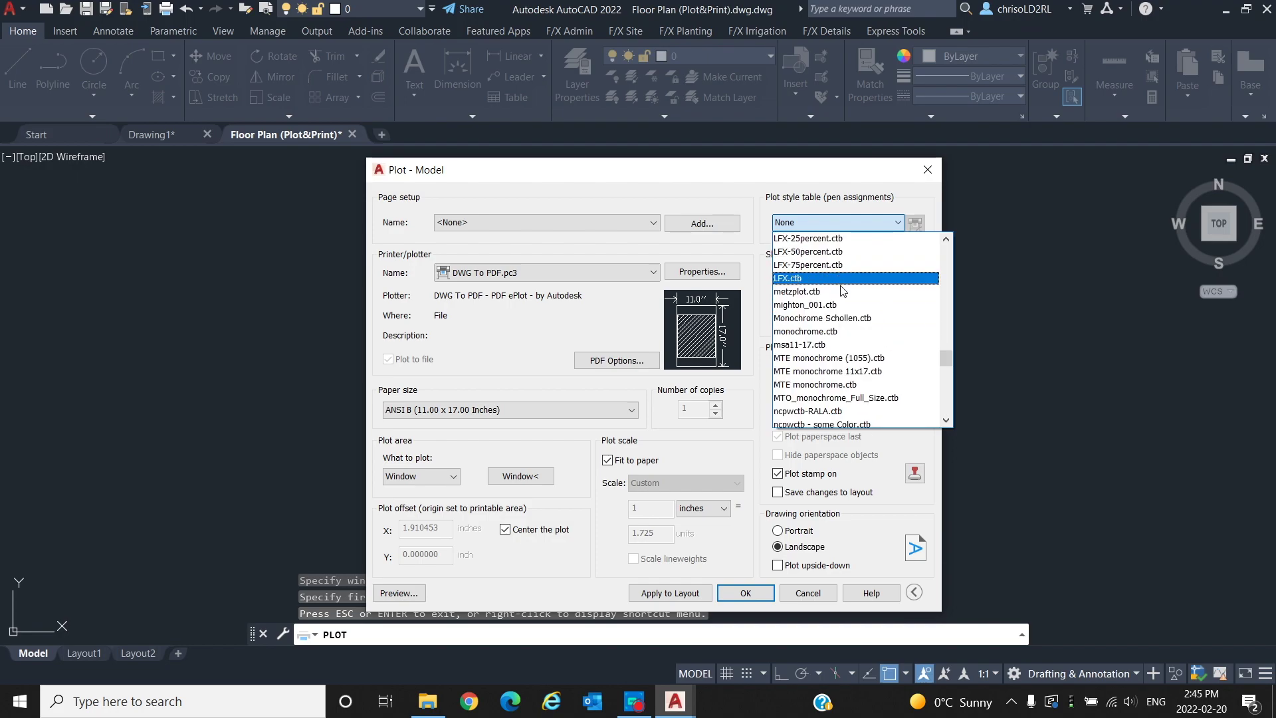
pyautogui.click(843, 332)
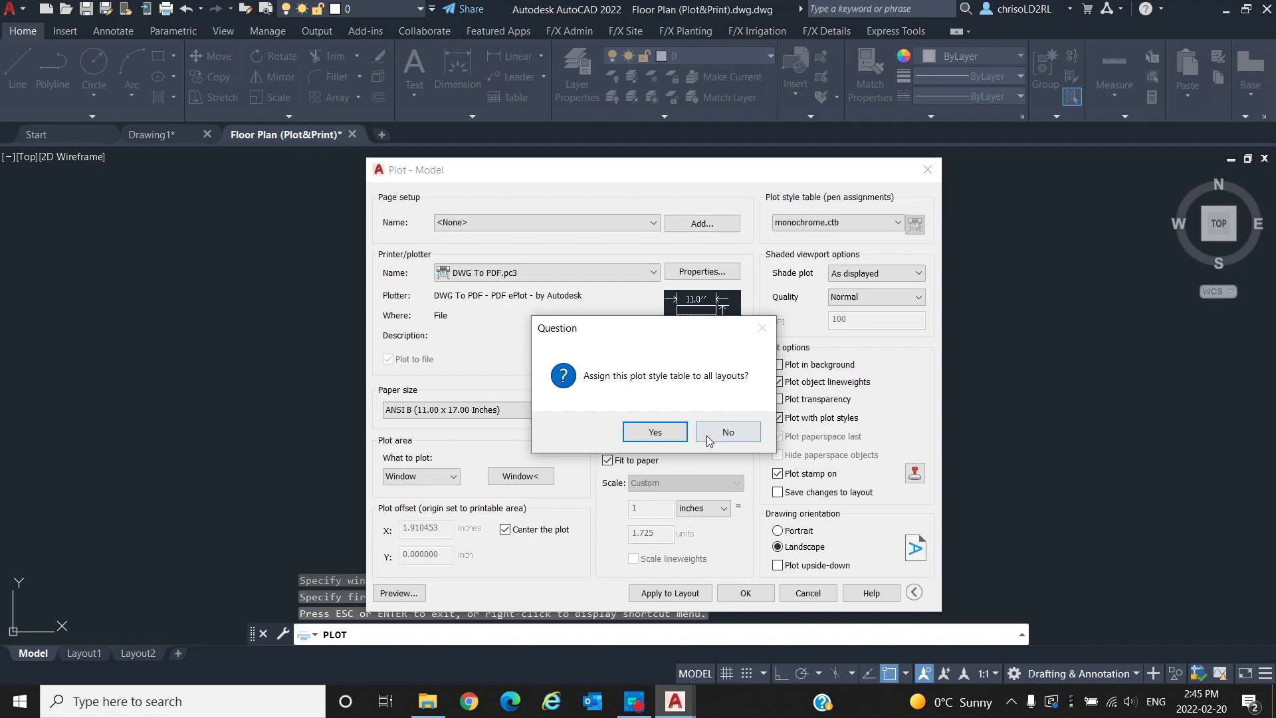
pyautogui.click(654, 432)
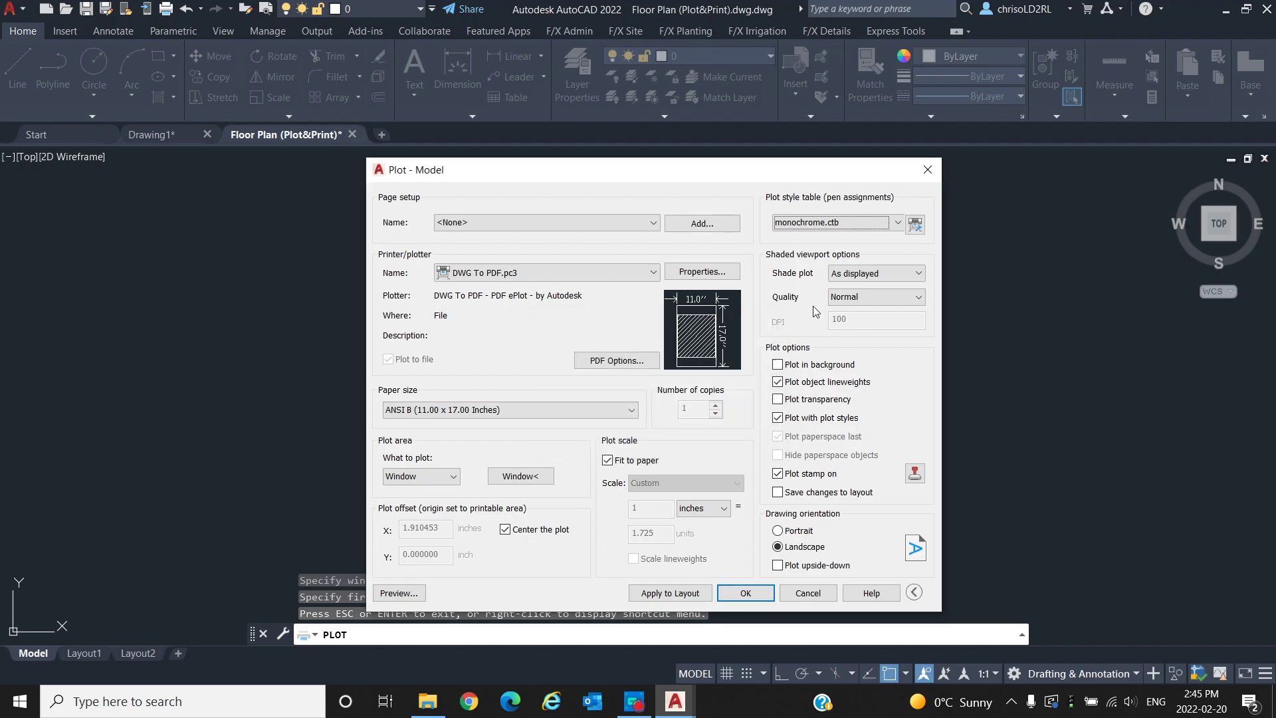
pyautogui.click(916, 225)
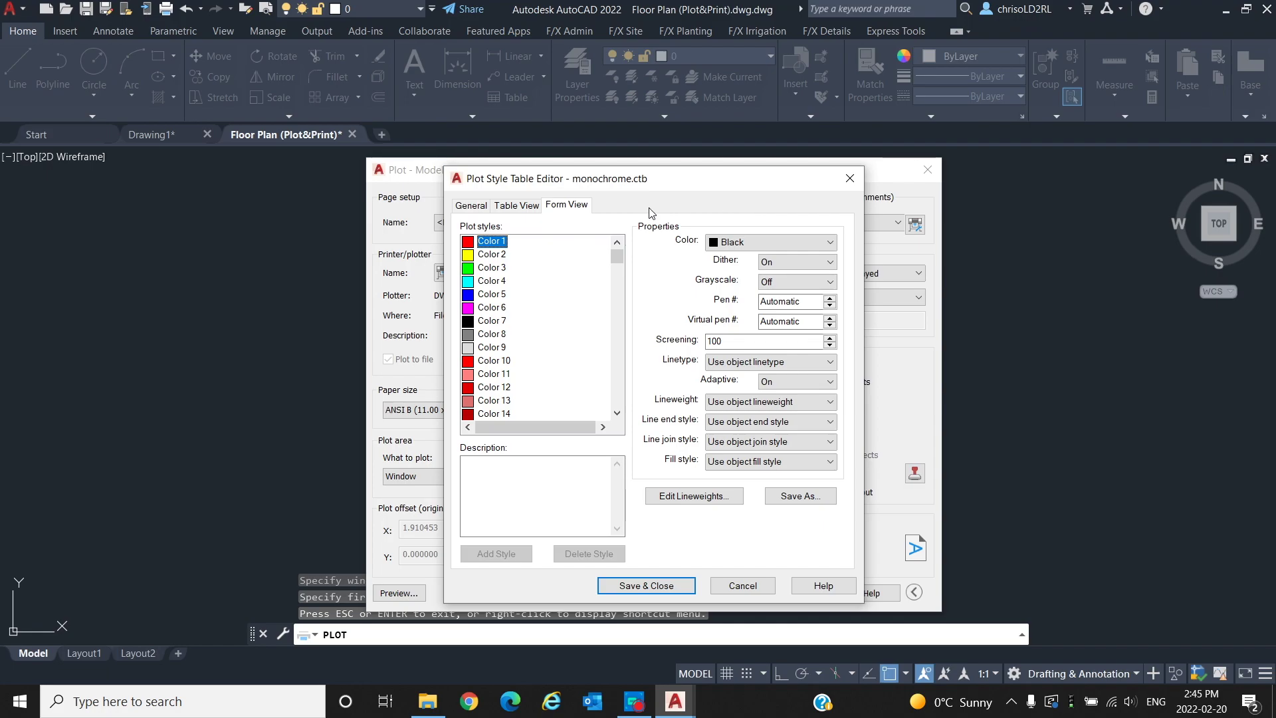
# Select the Color 1 plot style and bring up the Select Color picker for its colour
pyautogui.click(508, 256)
pyautogui.click(502, 269)
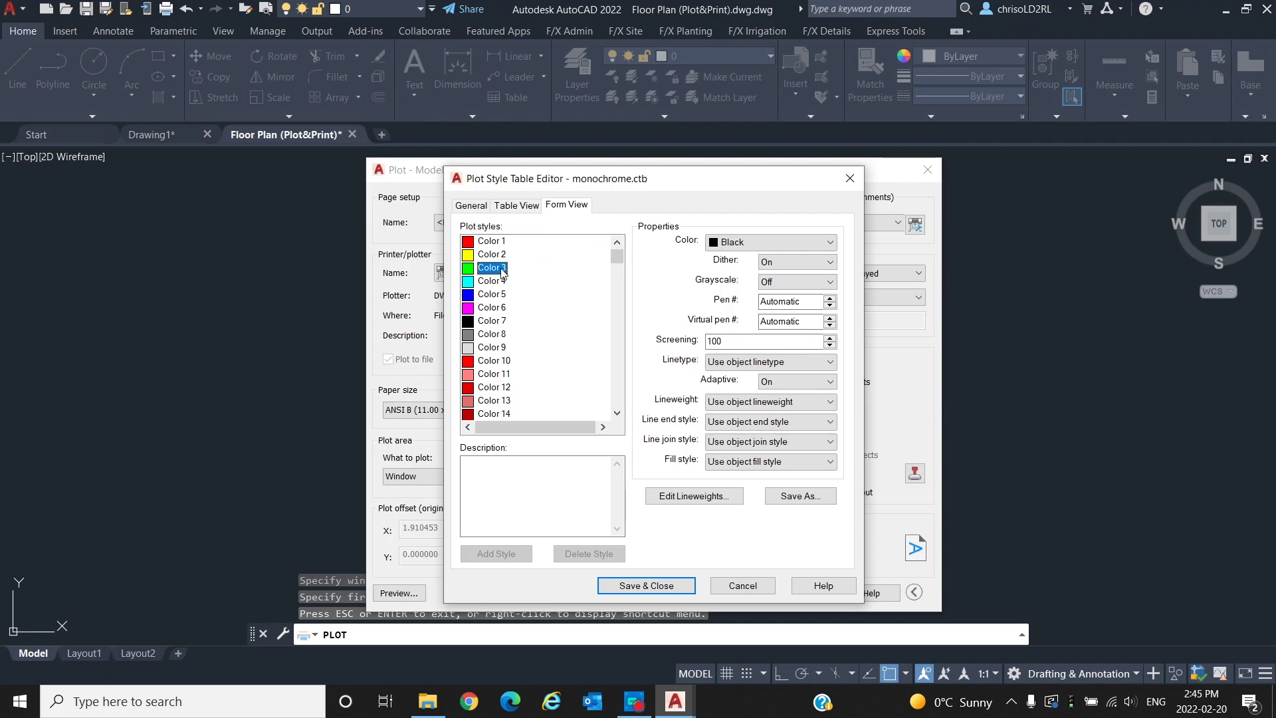
pyautogui.click(504, 282)
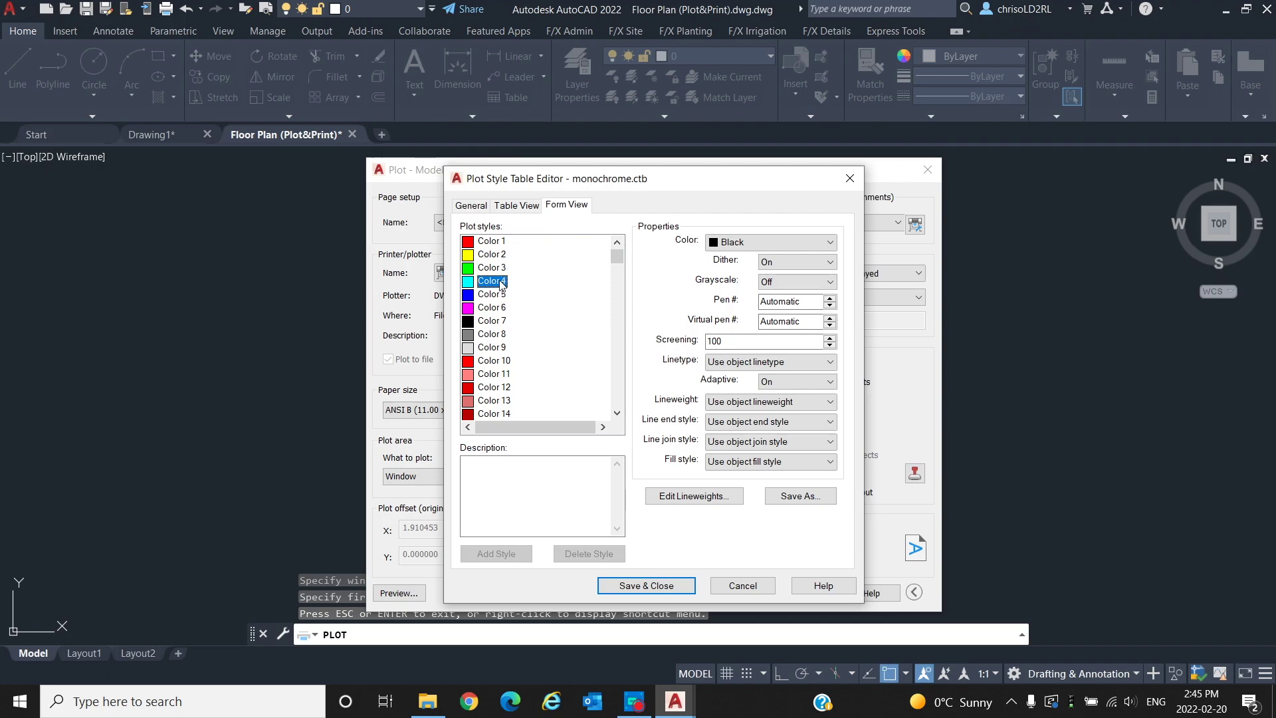
pyautogui.click(502, 242)
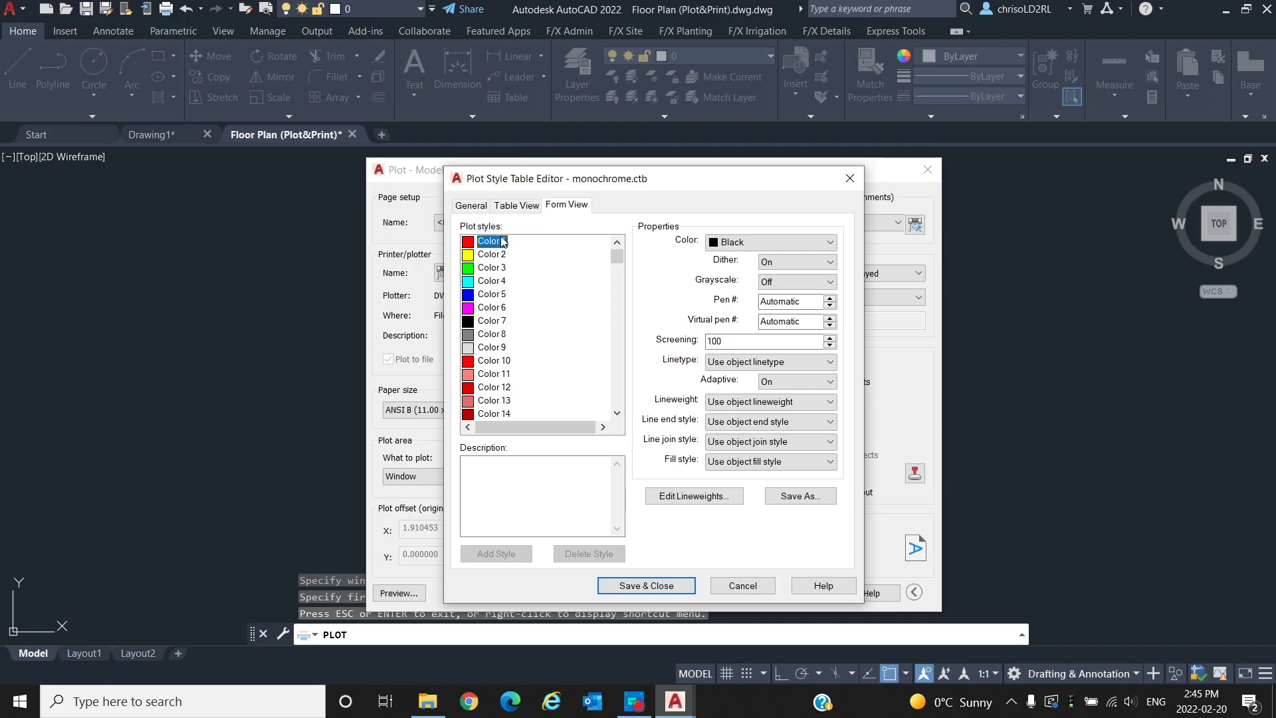
pyautogui.click(790, 245)
pyautogui.click(791, 245)
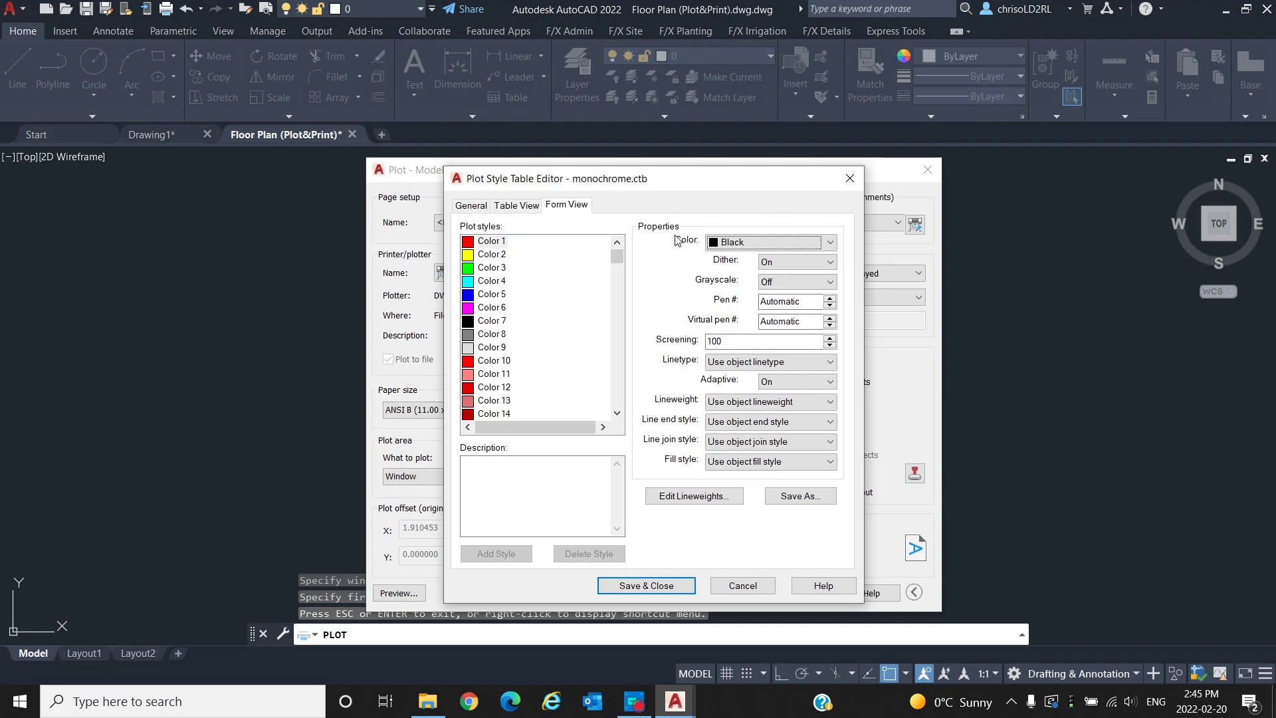
pyautogui.click(813, 244)
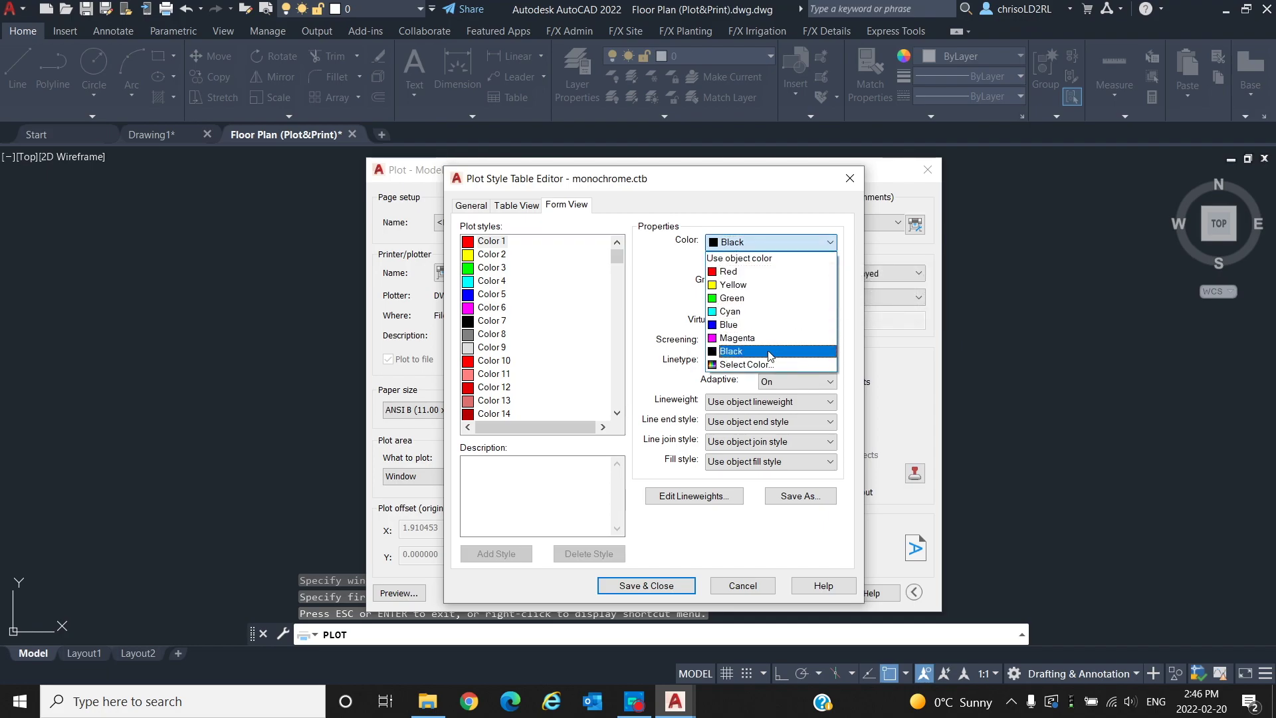
pyautogui.click(751, 365)
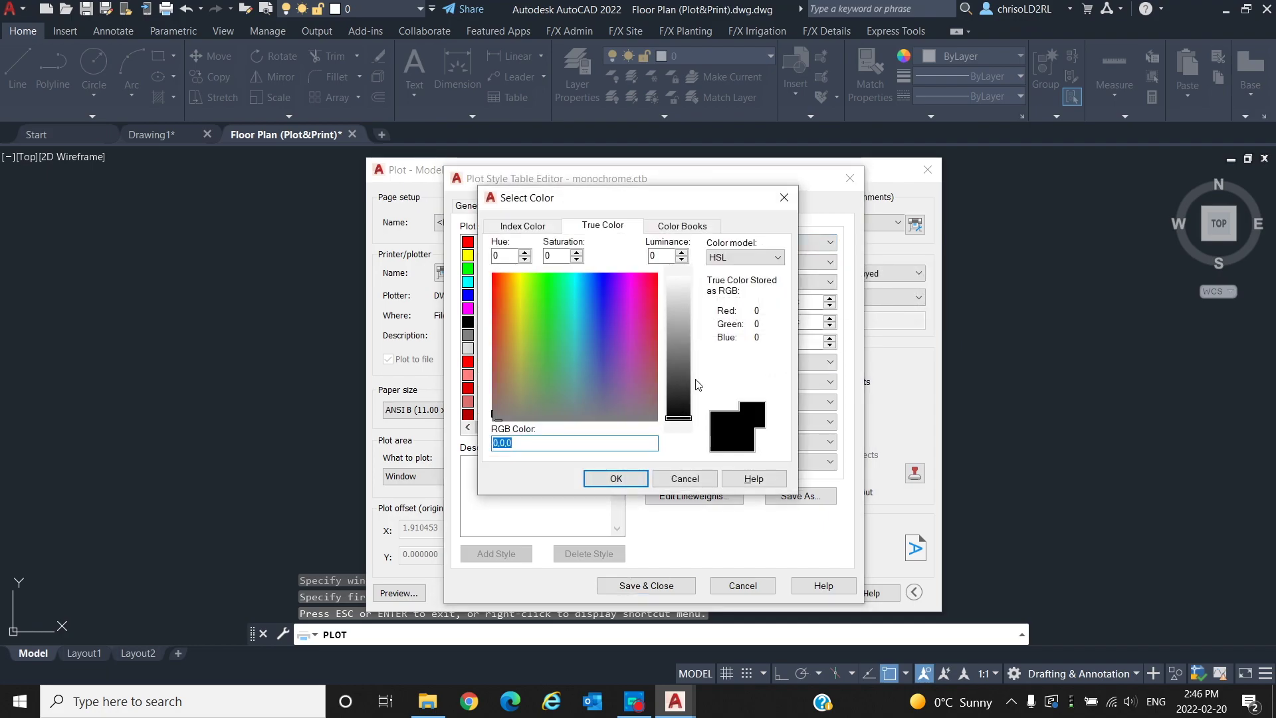
# Change Color 1's plot colour from black to grey 173,173,173
pyautogui.click(678, 323)
pyautogui.click(630, 479)
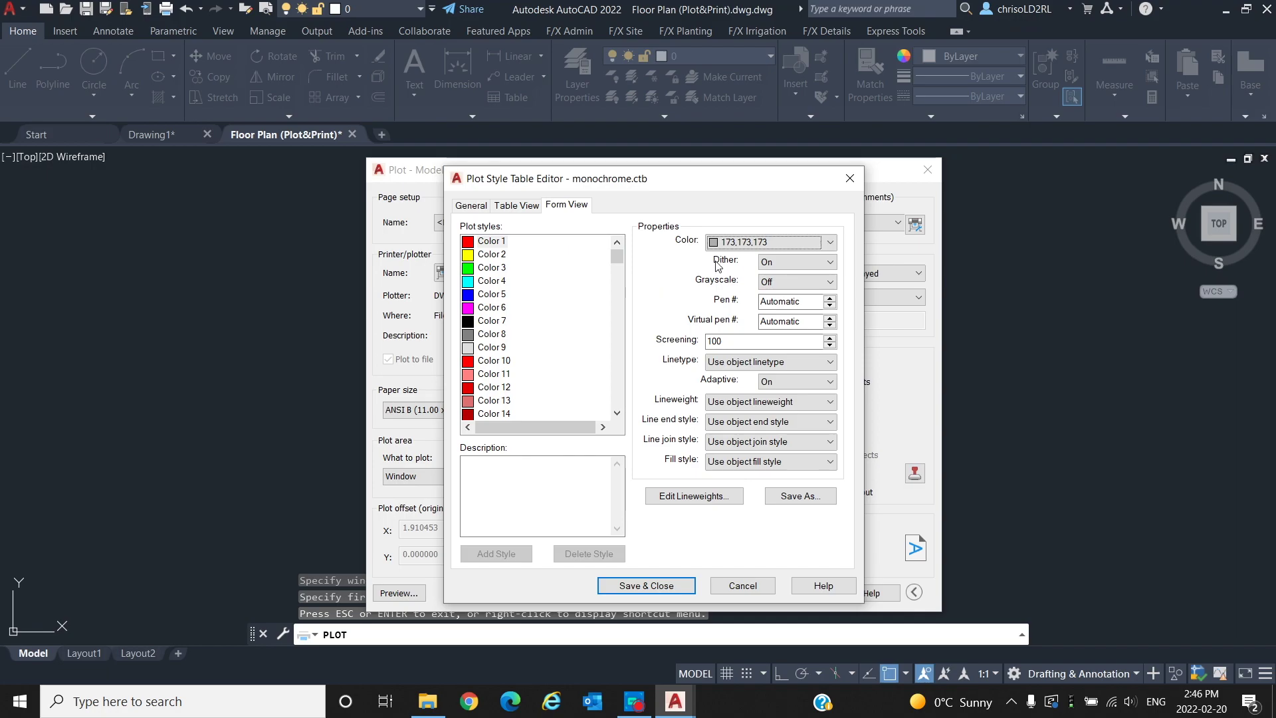
pyautogui.click(768, 362)
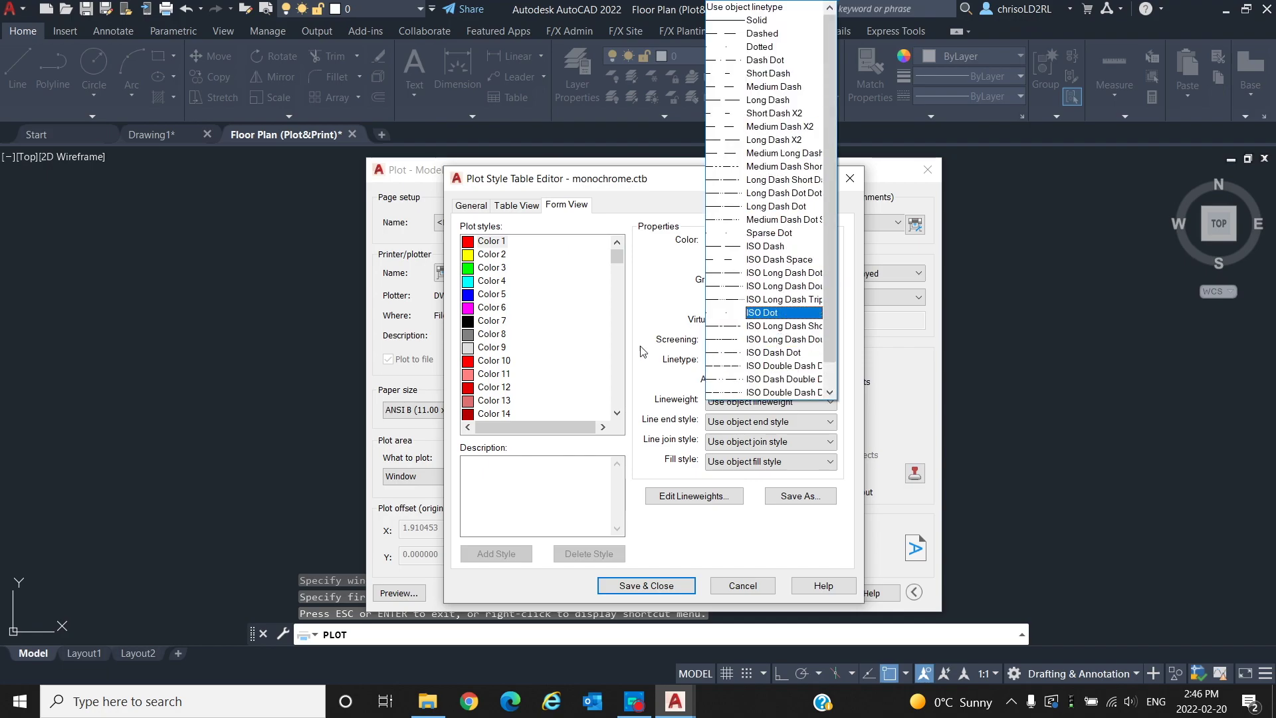
# Give Color 1 a 1.0000 mm lineweight, save monochrome.ctb, and cancel out of the Plot dialog
pyautogui.click(806, 404)
pyautogui.click(806, 406)
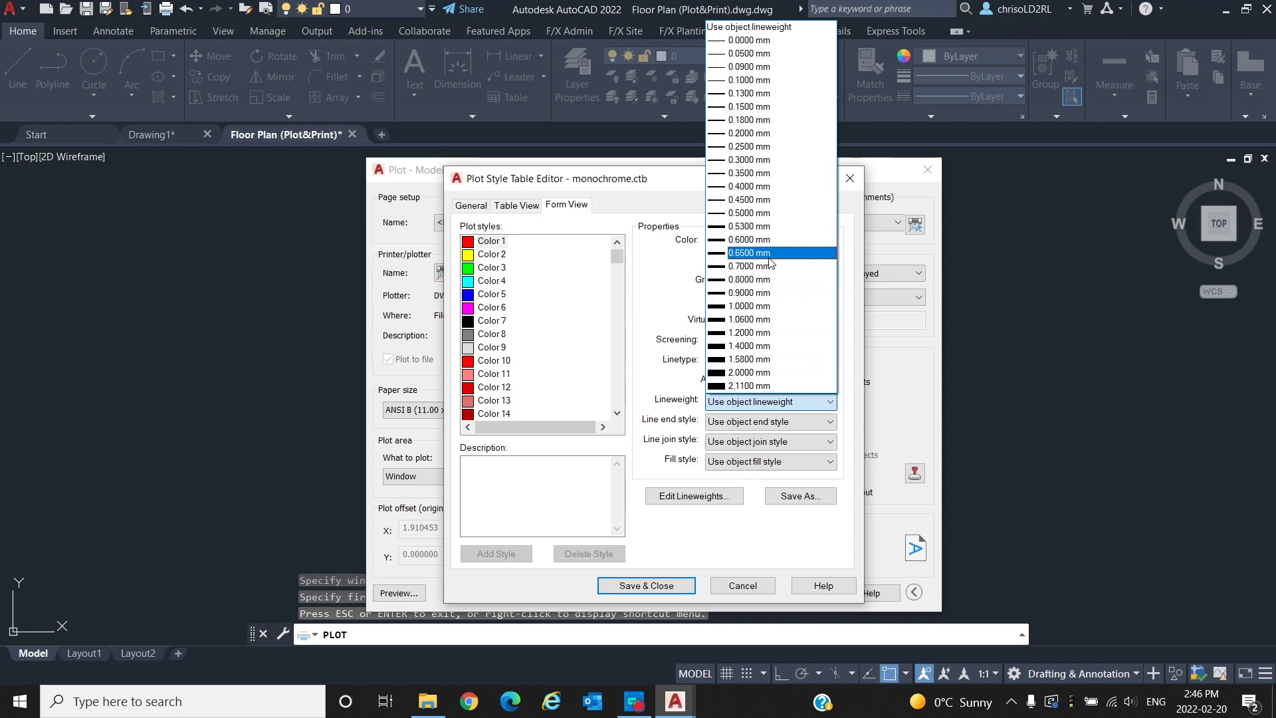
pyautogui.click(777, 306)
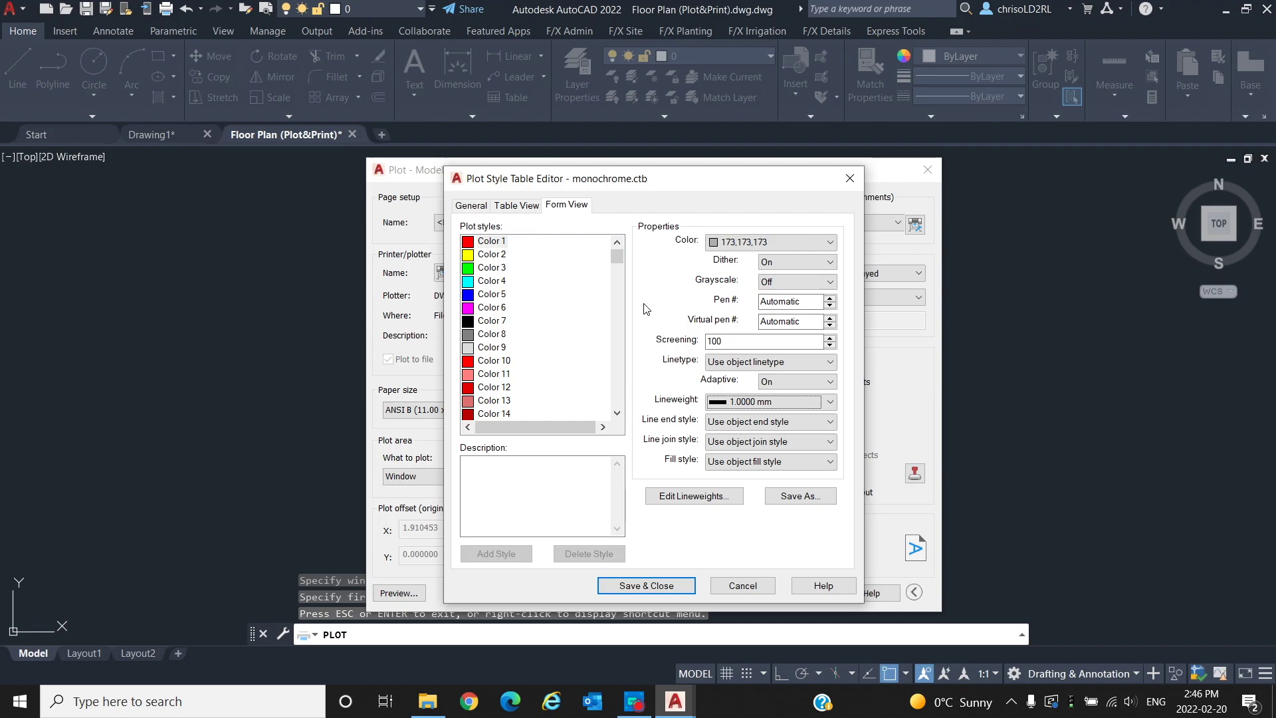
pyautogui.click(663, 587)
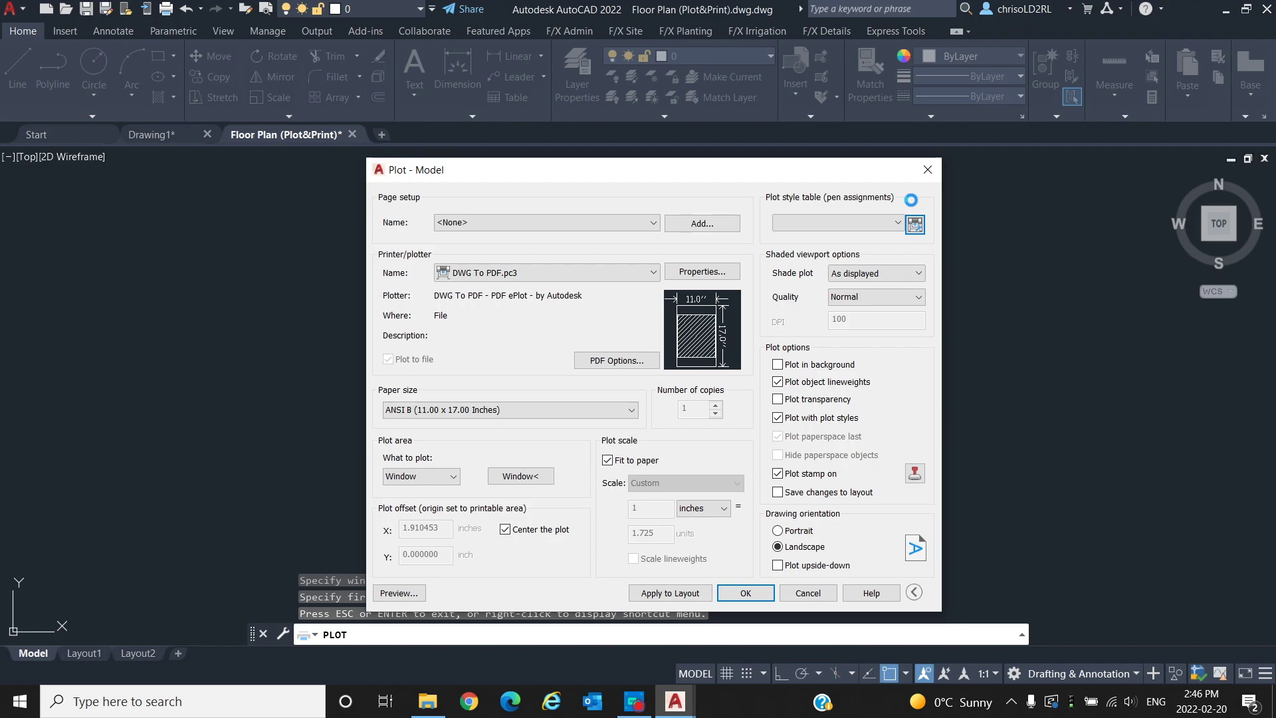
pyautogui.press('Escape')
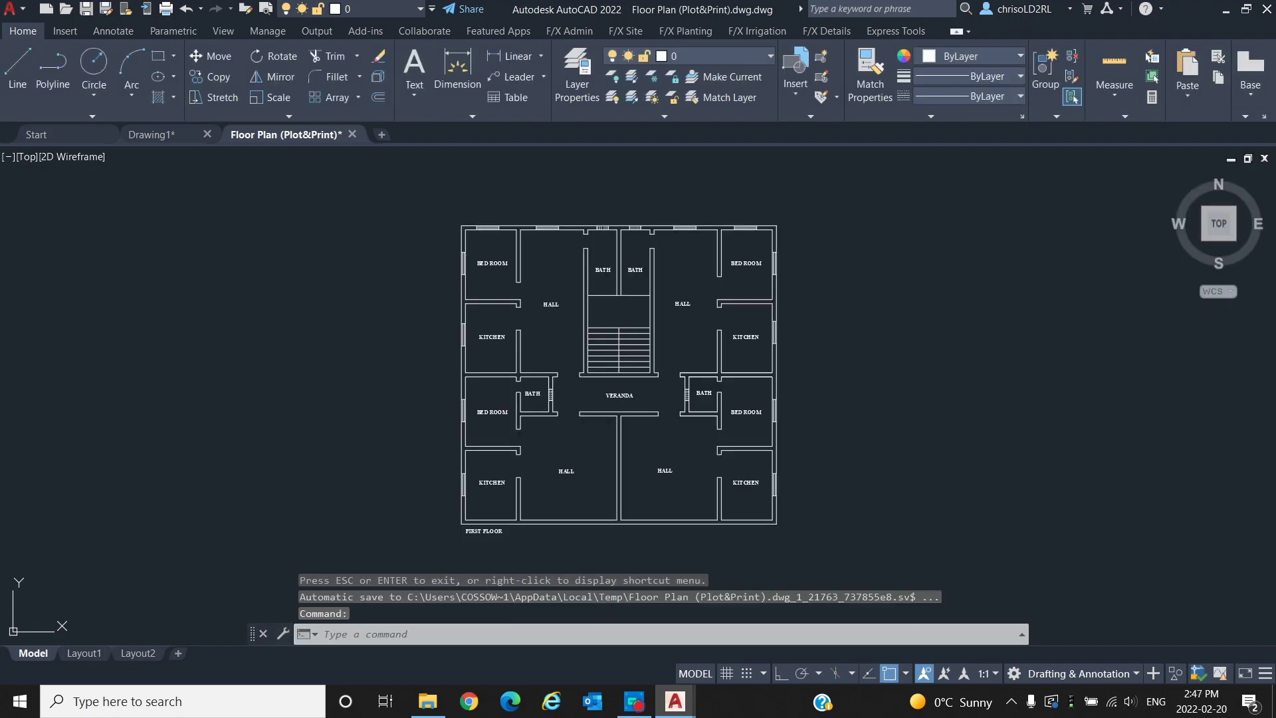
# Open the Publish dialog via Batch Plot under the application menu's Print options
pyautogui.click(26, 13)
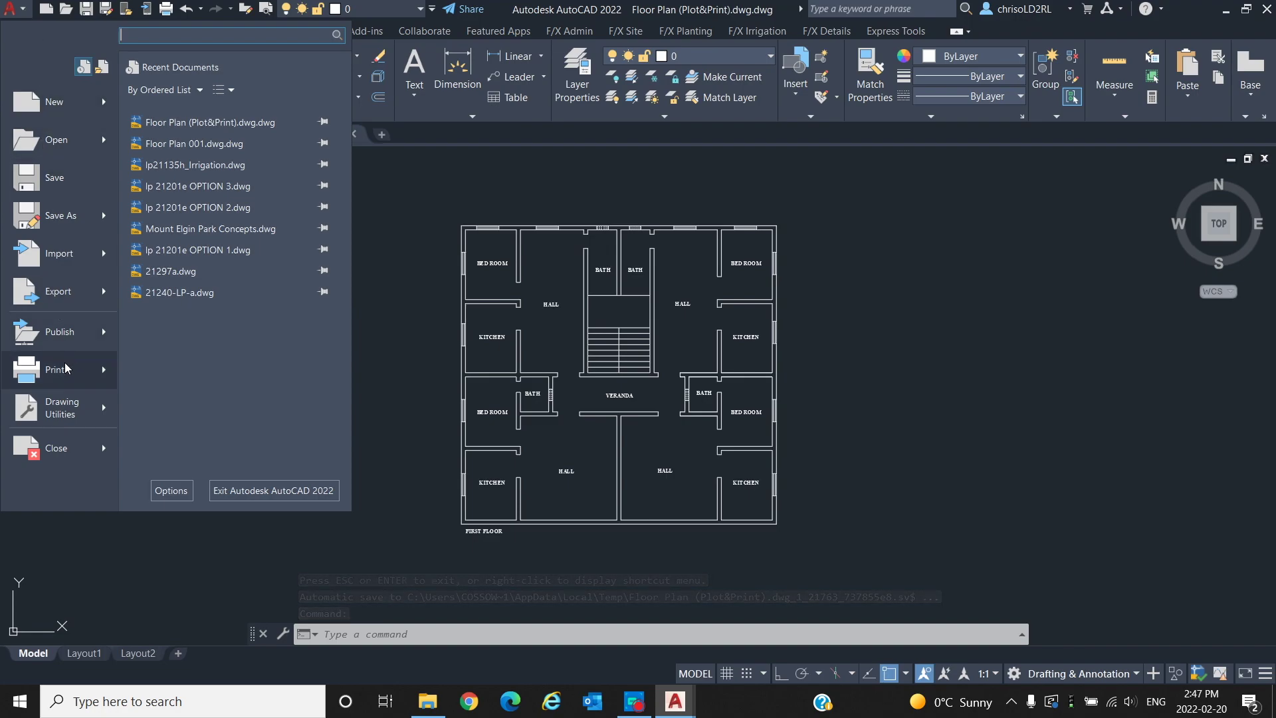
pyautogui.moveTo(67, 369)
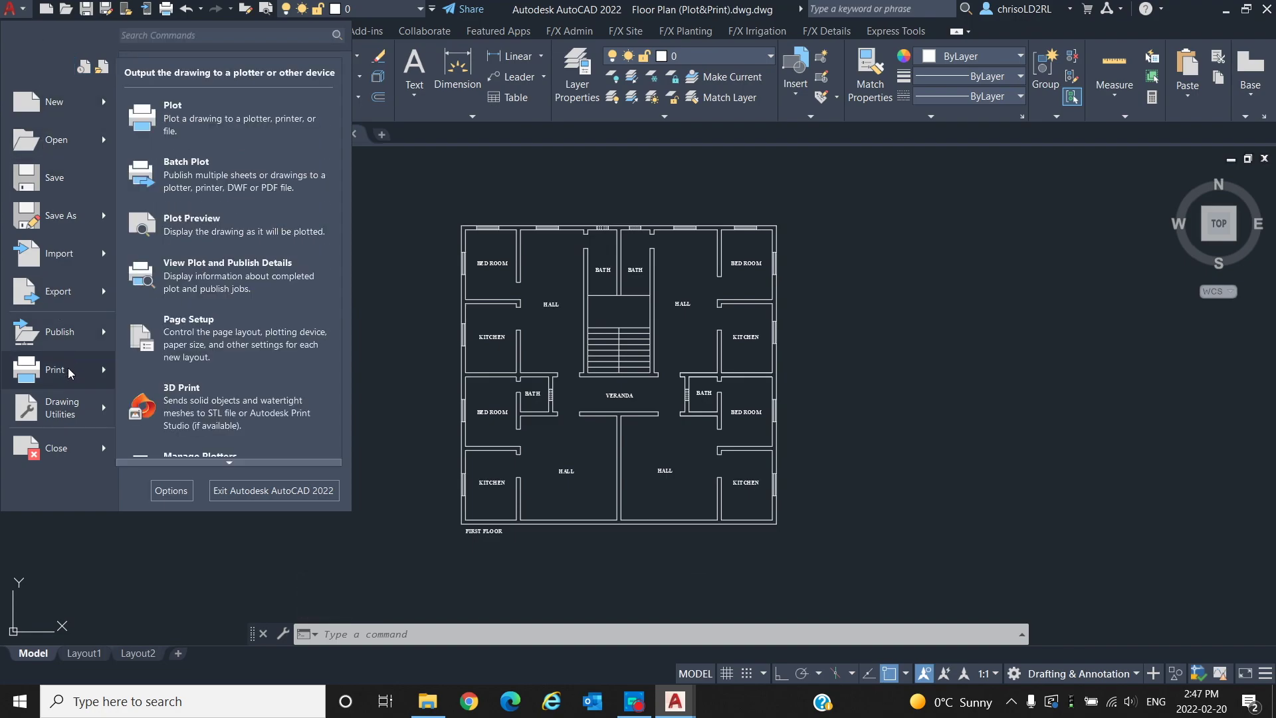
pyautogui.click(245, 178)
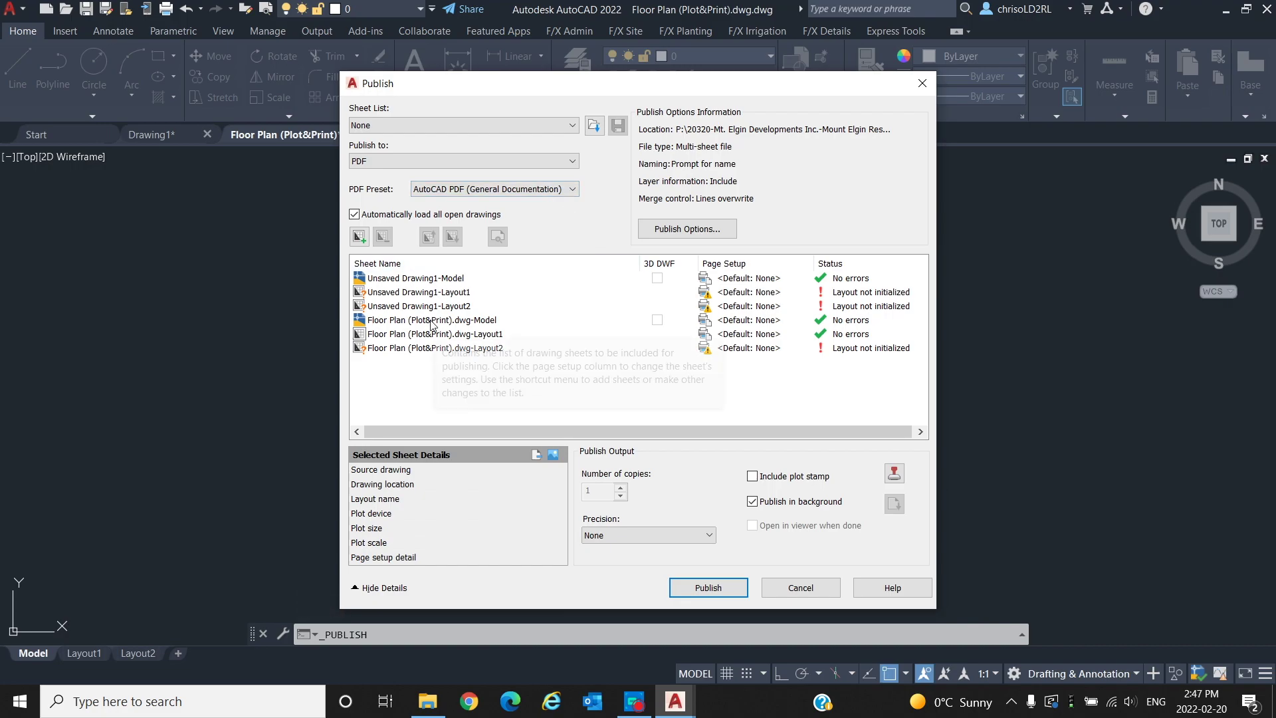
# Remove the Drawing1, Model and Layout2 sheets, leaving Floor Plan Layout1, and publish to PDF
pyautogui.click(415, 280)
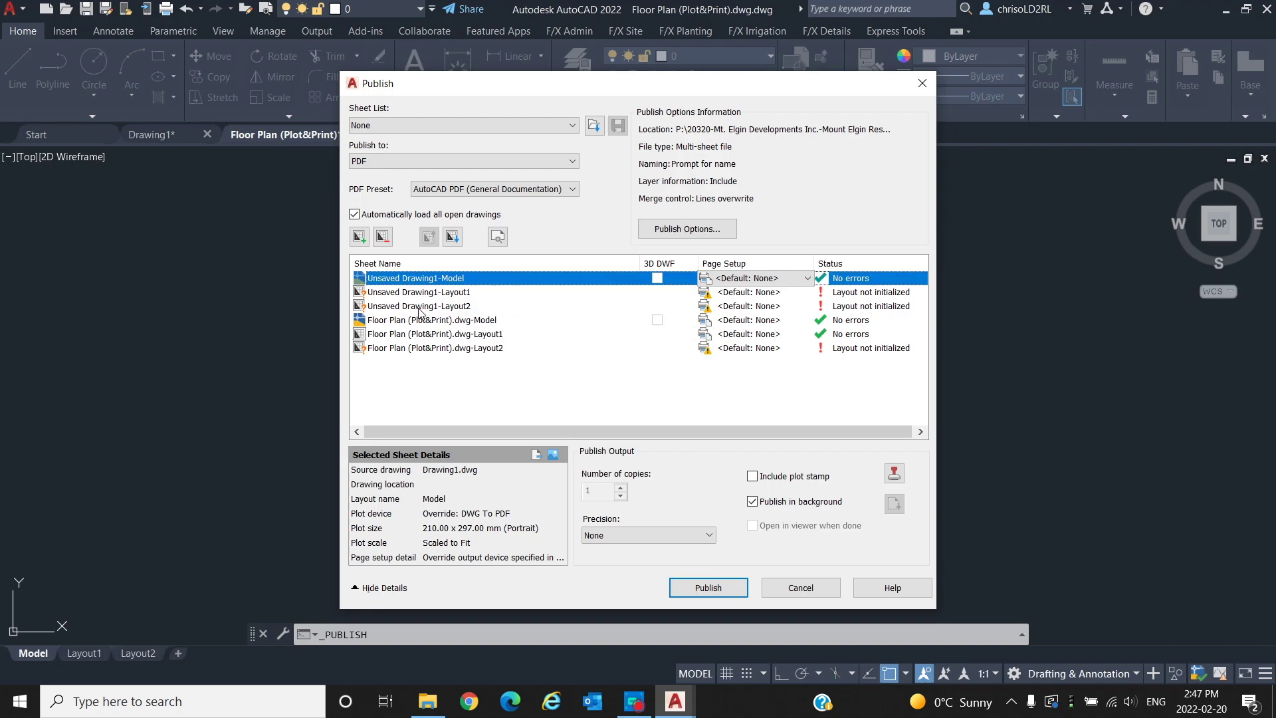
pyautogui.keyDown('shift'); pyautogui.click(419, 308); pyautogui.keyUp('shift')
pyautogui.click(383, 237)
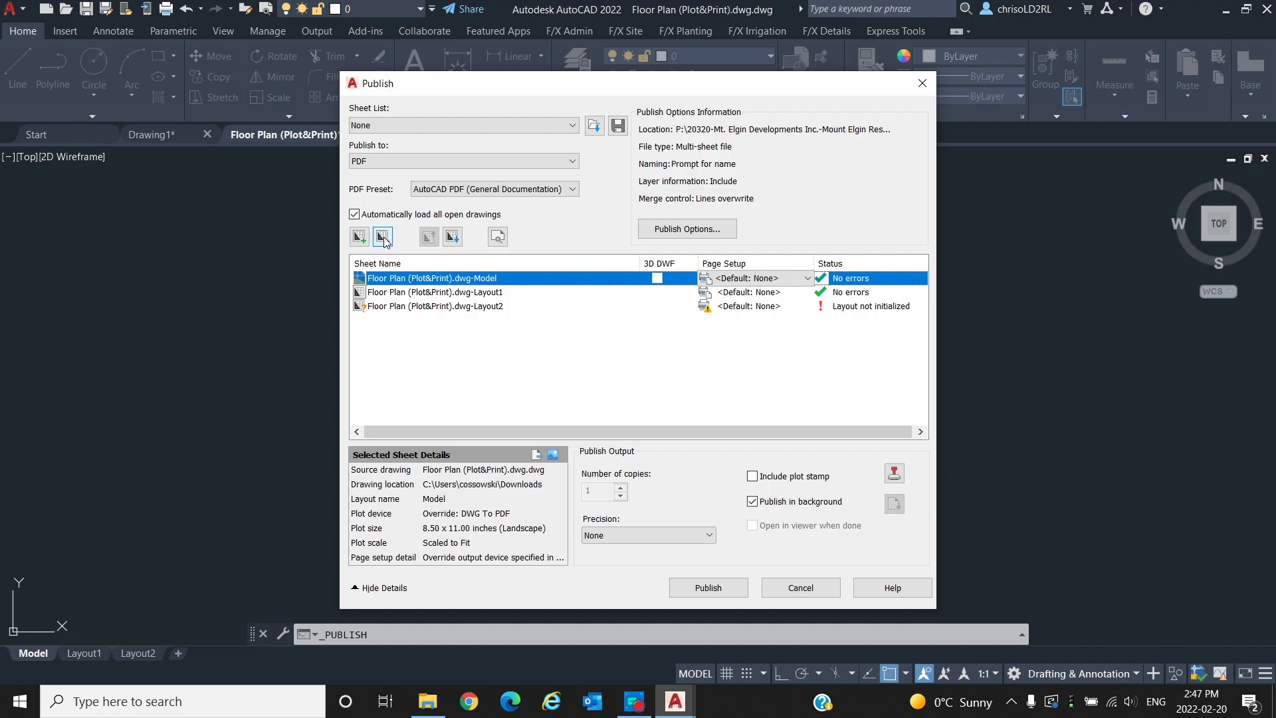
pyautogui.click(383, 238)
pyautogui.click(384, 293)
pyautogui.click(382, 237)
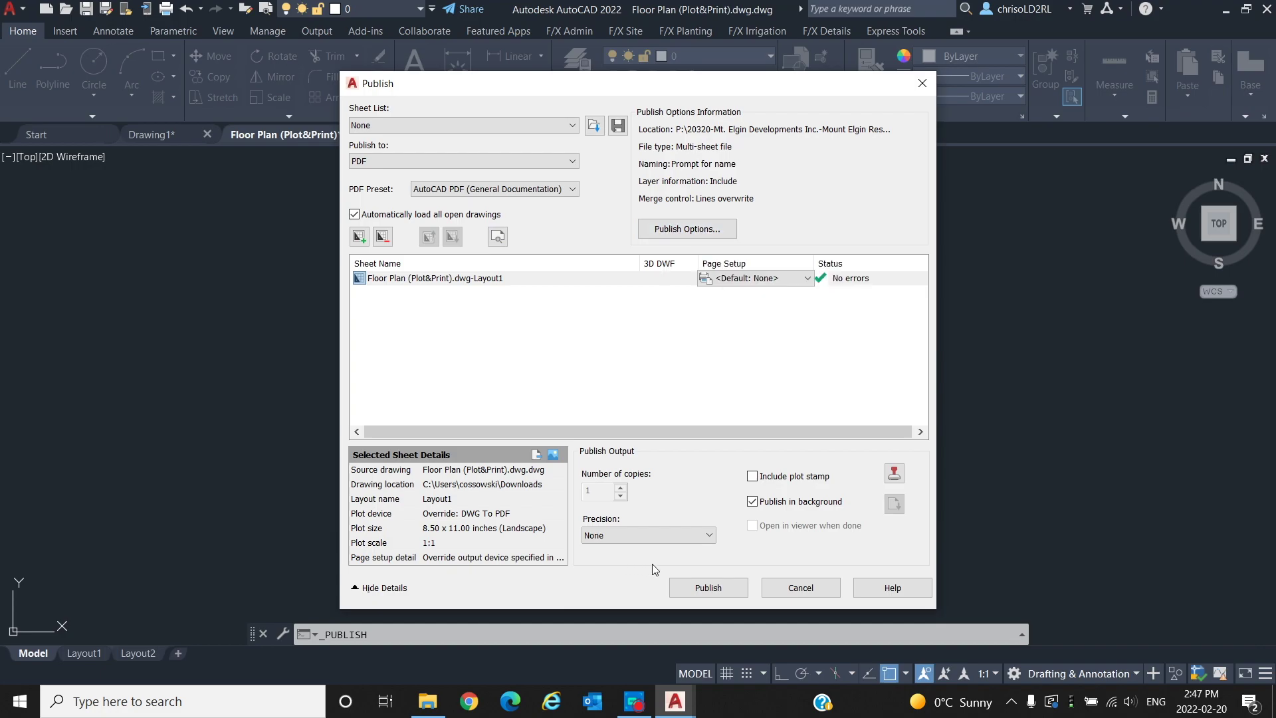
pyautogui.click(706, 588)
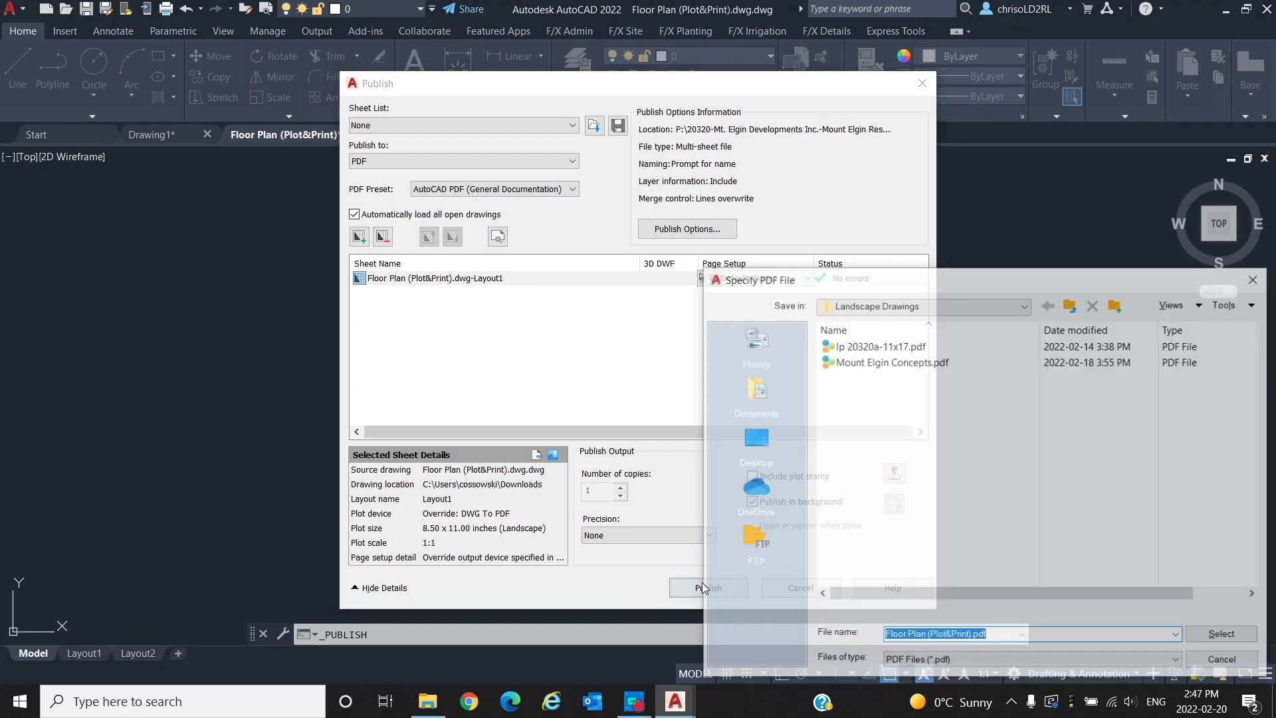
# Accept Floor Plan (Plot&Print).pdf in Landscape Drawings, save the sheet list, and dismiss the message
pyautogui.click(1225, 636)
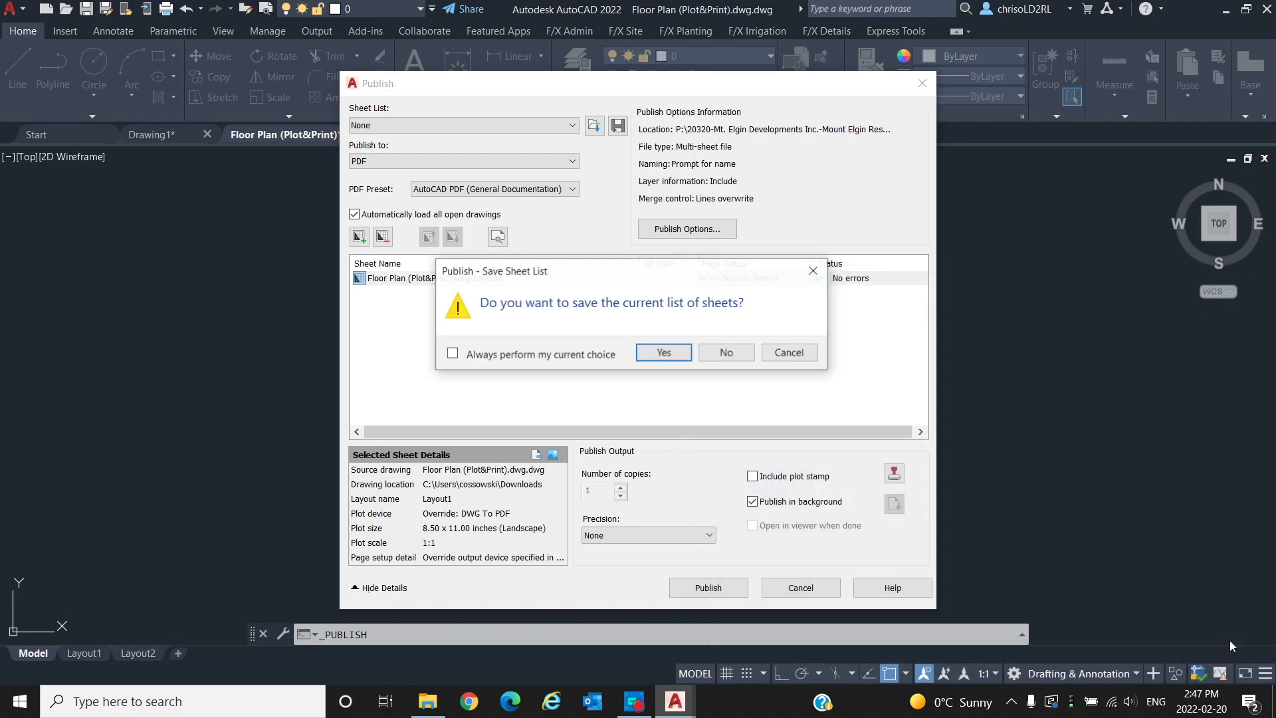
pyautogui.click(662, 352)
pyautogui.click(738, 361)
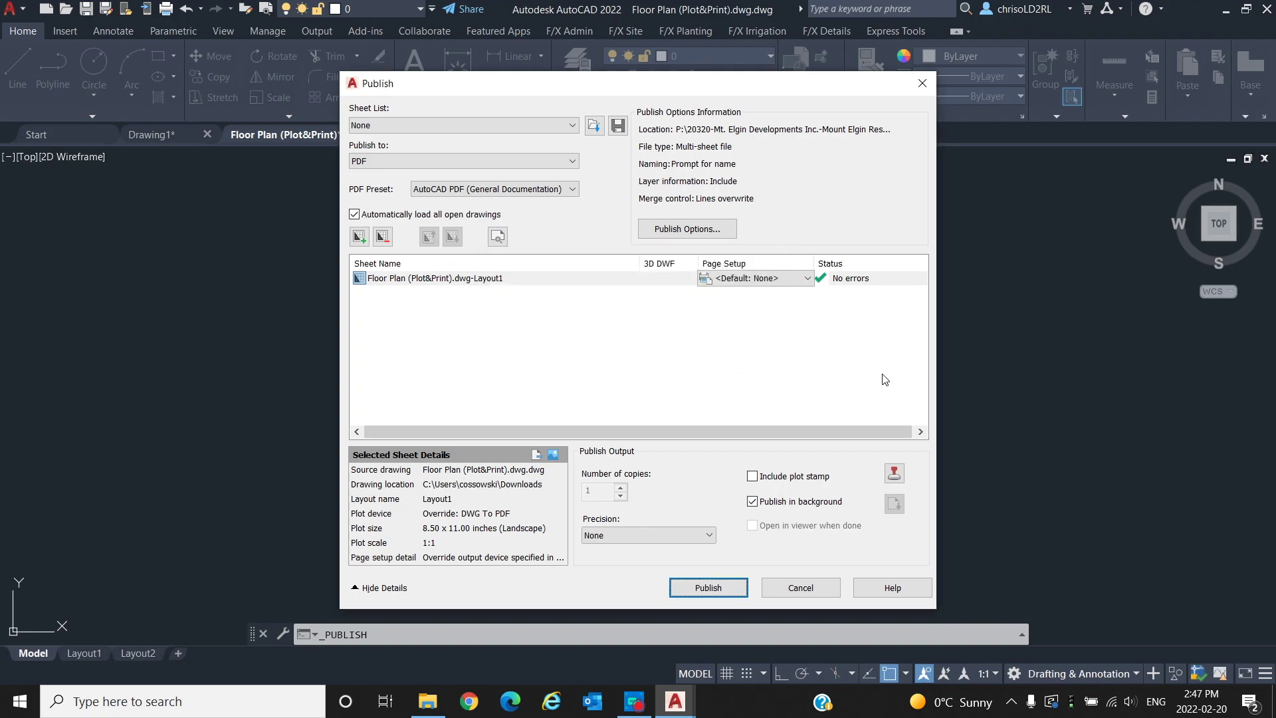